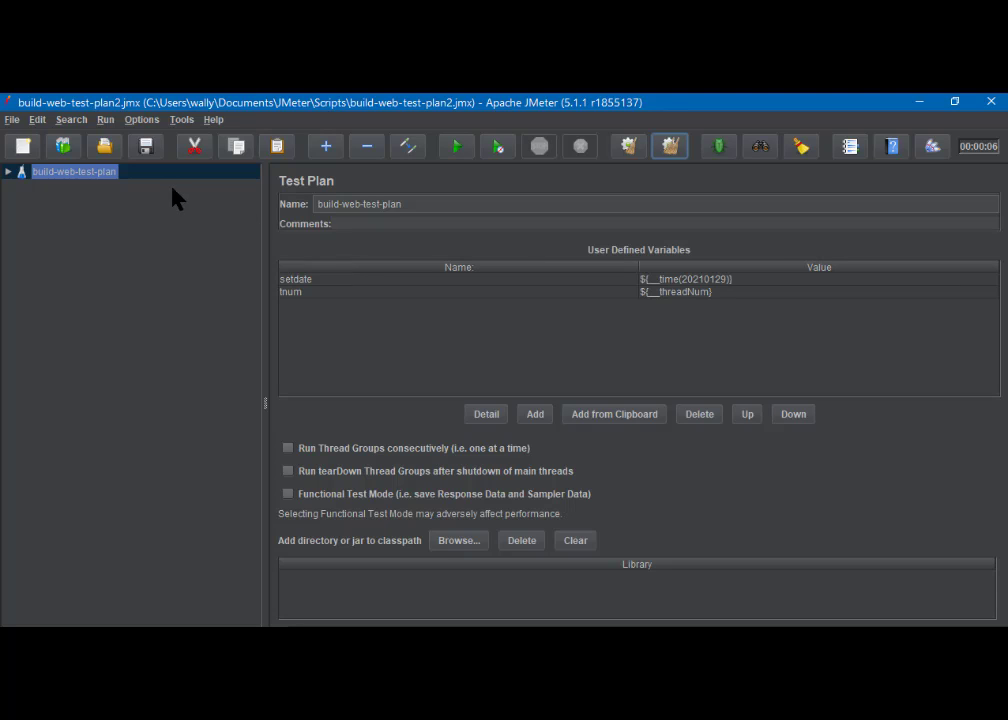
# Expand build-web-test-plan and show Scenario 1's thread group: 5 users, 5 s ramp-up, 2 loops
pyautogui.click(8, 173)
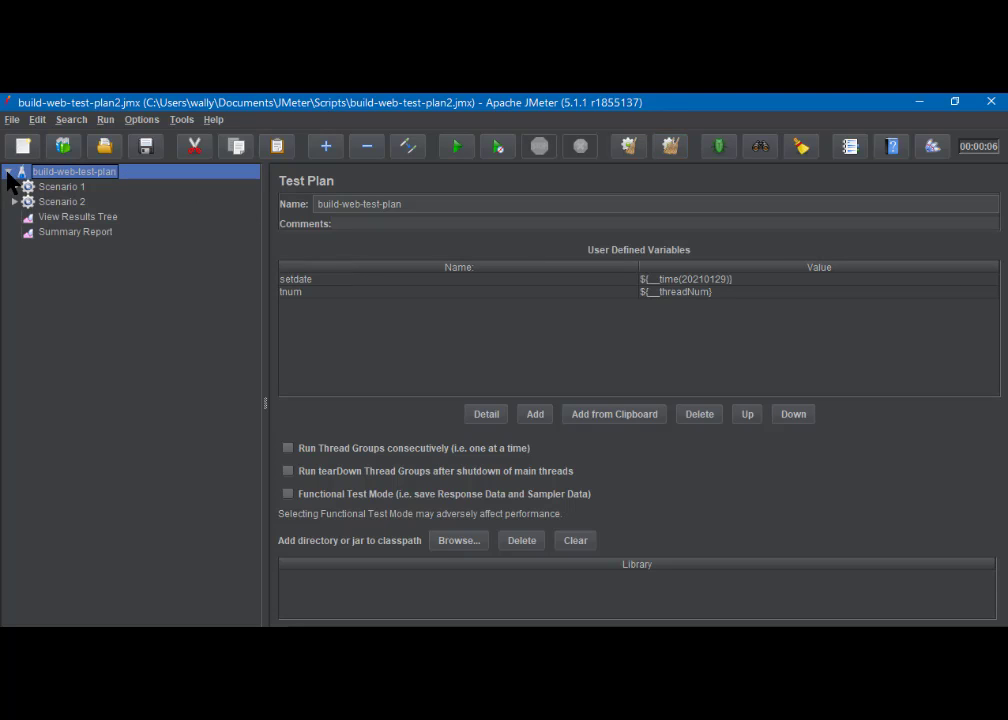
pyautogui.click(62, 188)
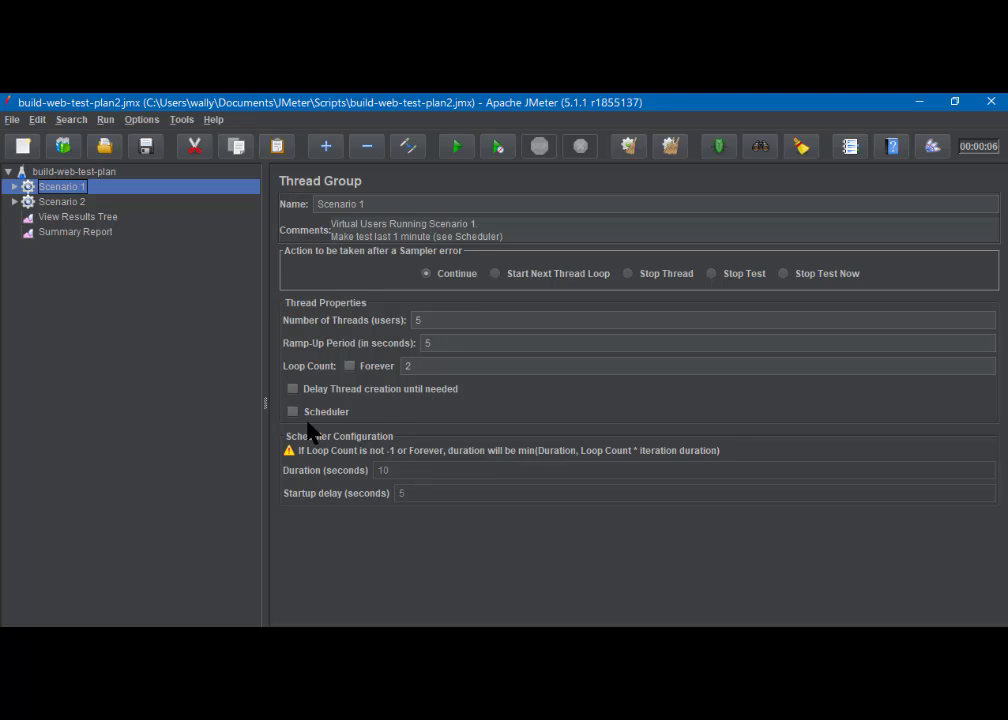
# Check Scenario 2's forever-looping thread group with its 10-second scheduler, then show View Results Tree
pyautogui.click(60, 202)
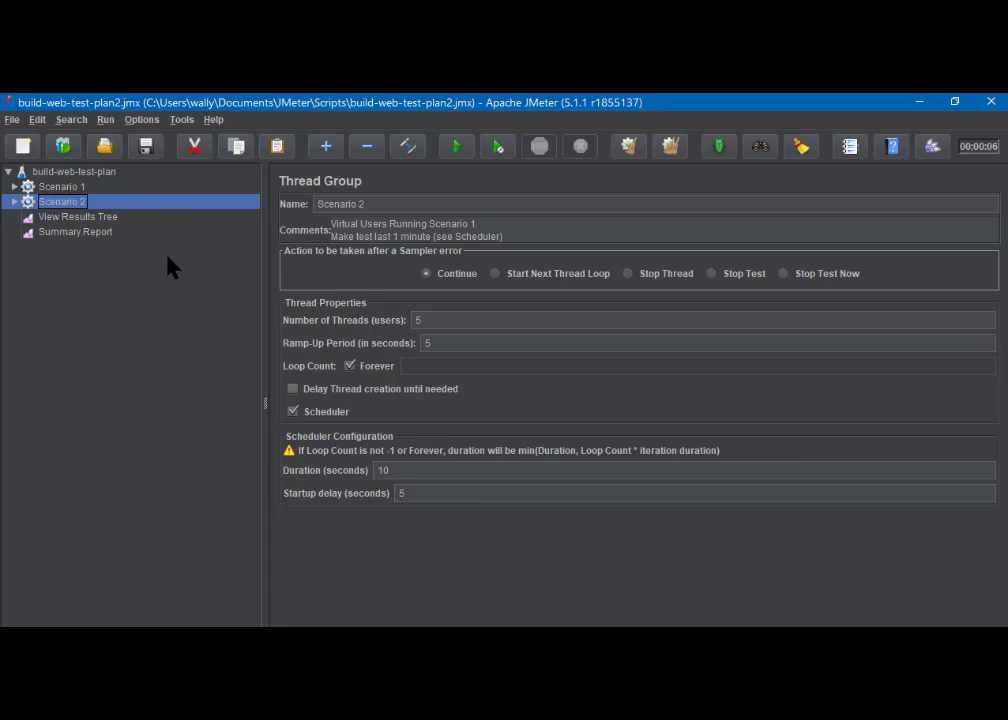
pyautogui.click(88, 224)
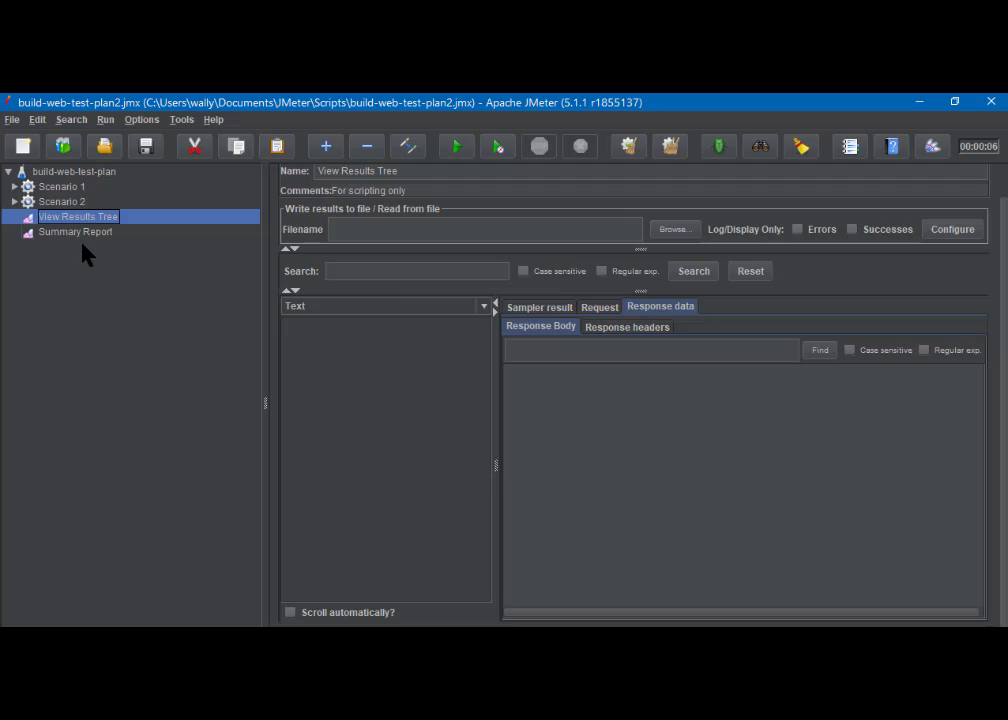
# Show the Summary Report listener, which still has 0 samples
pyautogui.click(74, 234)
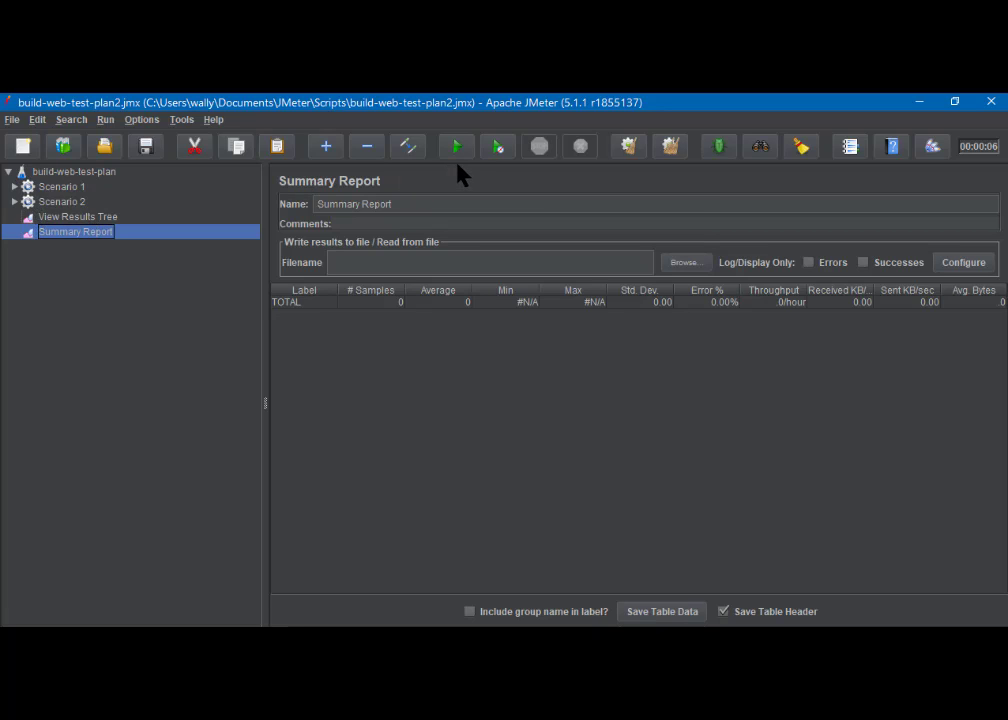
# Expand all tree elements and show Scenario 1's Home Page User request, a GET to '/'
pyautogui.click(327, 147)
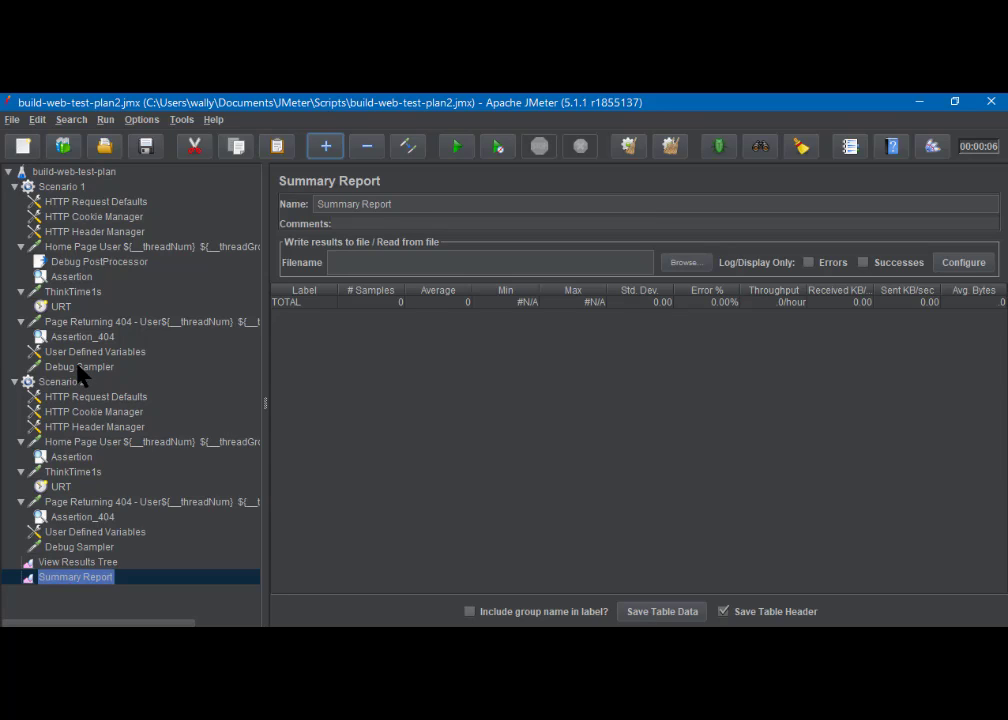
pyautogui.click(100, 250)
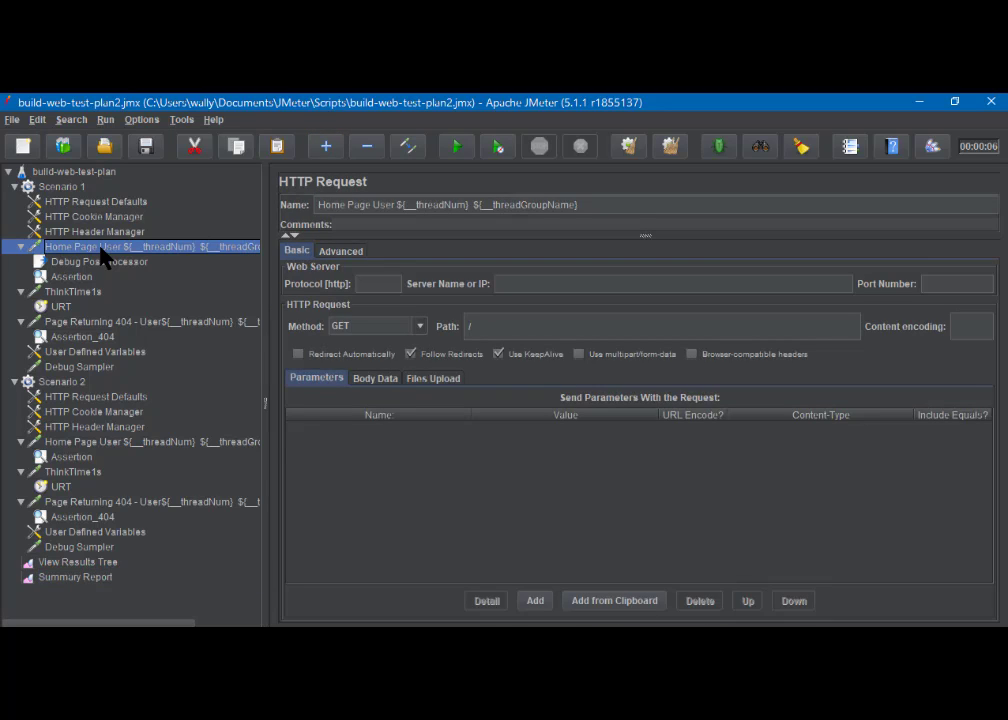
# Highlight the thread-number variable in Home Page User's name, then show Page Returning 404 targeting /test
pyautogui.click(375, 205)
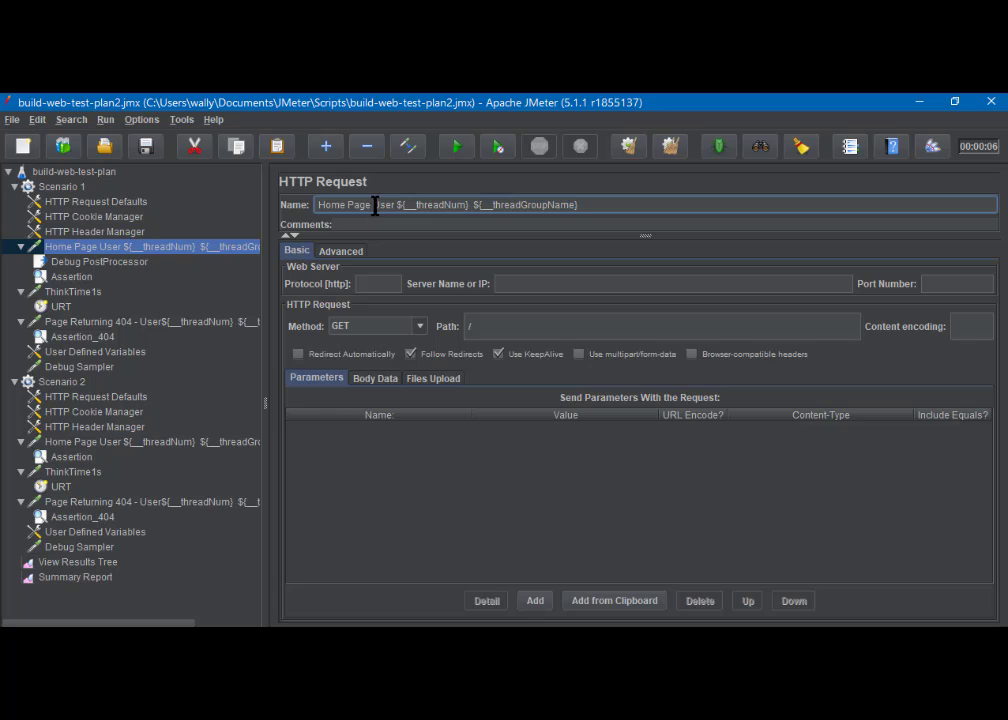
pyautogui.moveTo(375, 205); pyautogui.dragTo(393, 207)
pyautogui.click(397, 205)
pyautogui.moveTo(397, 205); pyautogui.dragTo(571, 215)
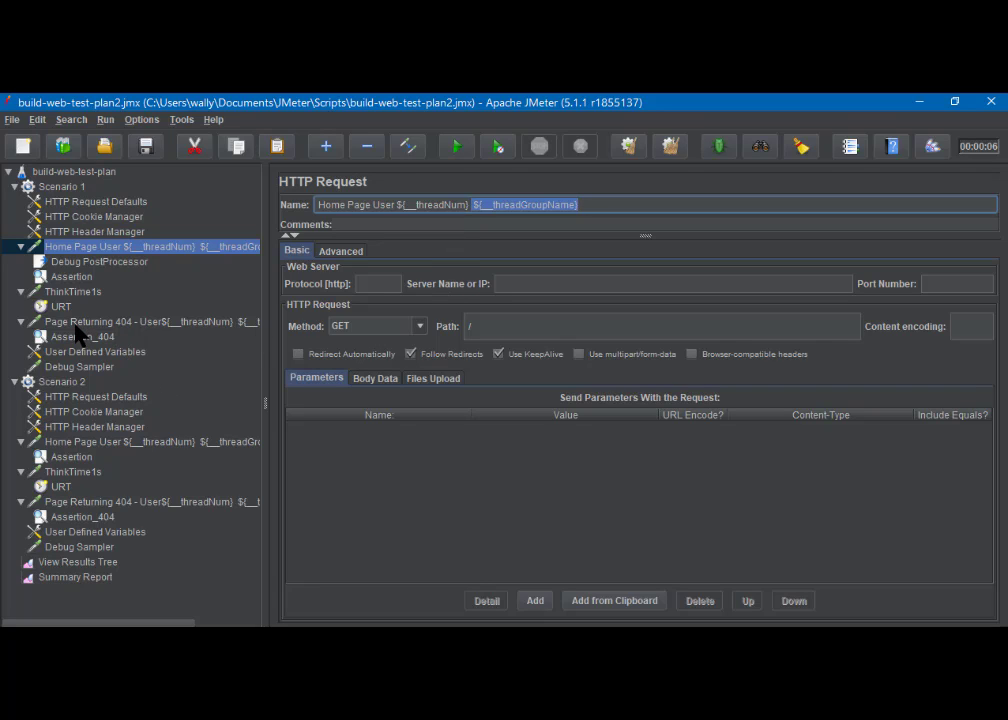
pyautogui.click(127, 323)
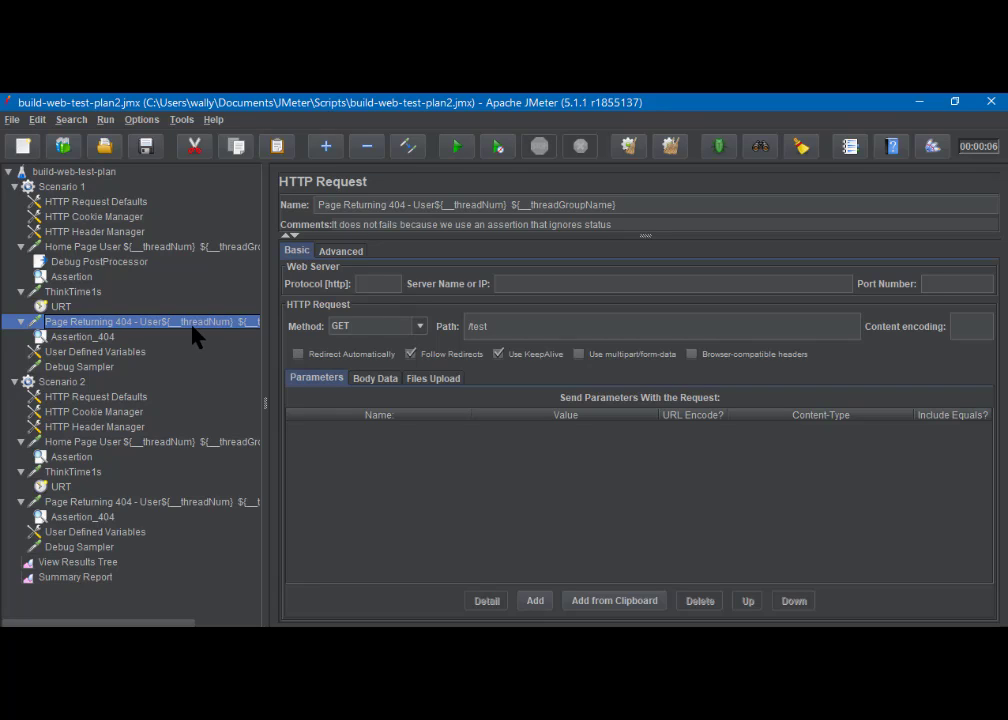
# Compare Scenario 1's User Defined Variables with the Test Plan's, then show its JMeter-variables Debug Sampler
pyautogui.click(100, 354)
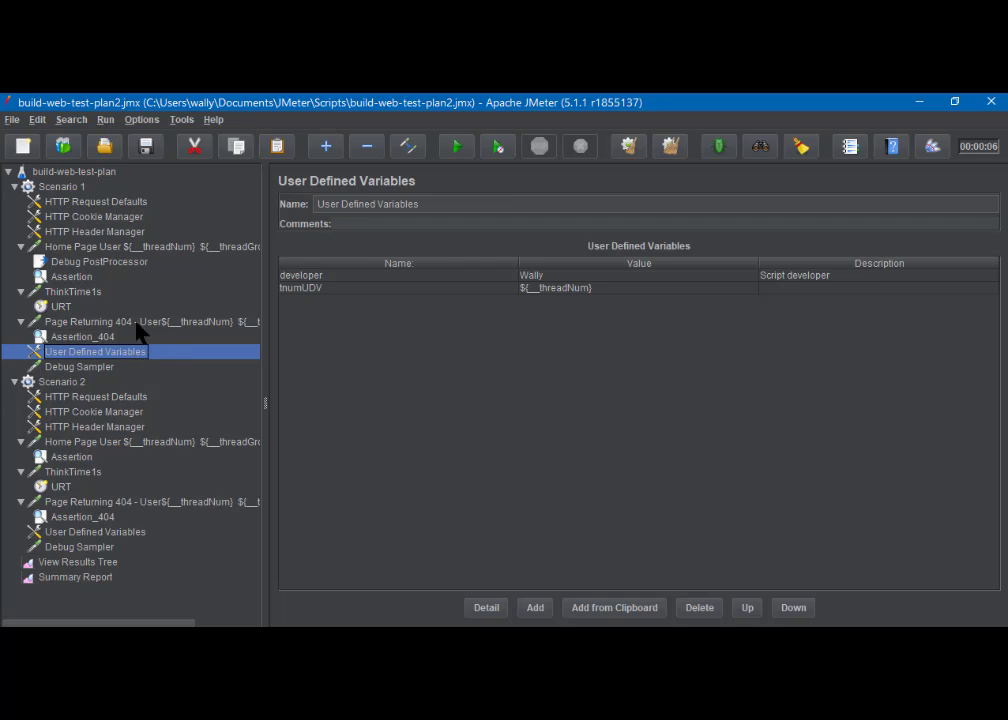
pyautogui.click(85, 173)
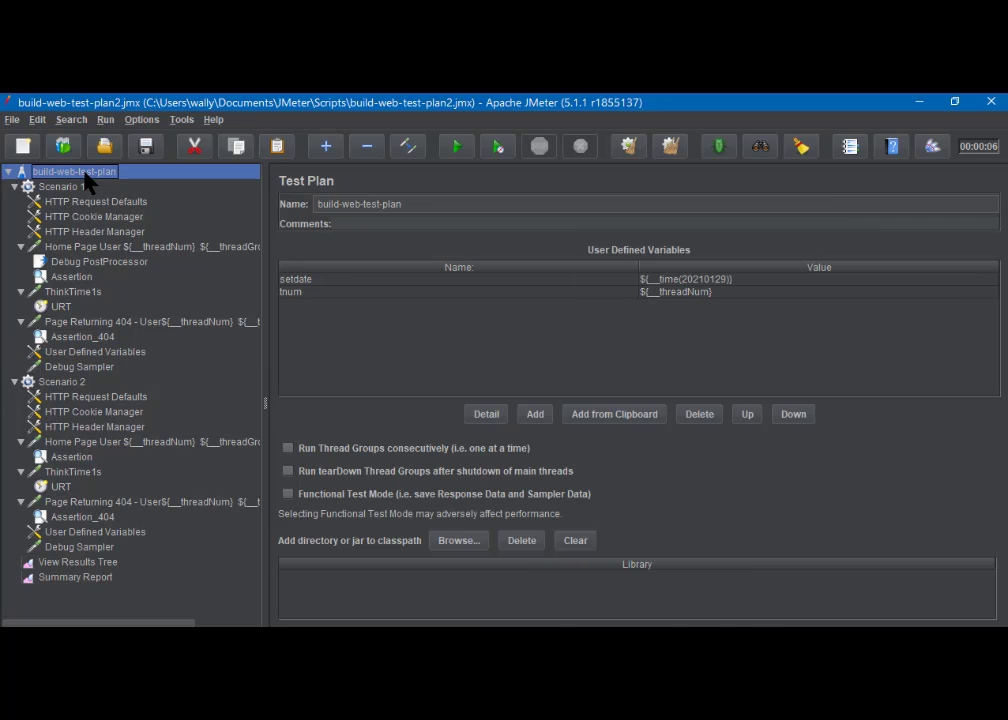
pyautogui.click(101, 355)
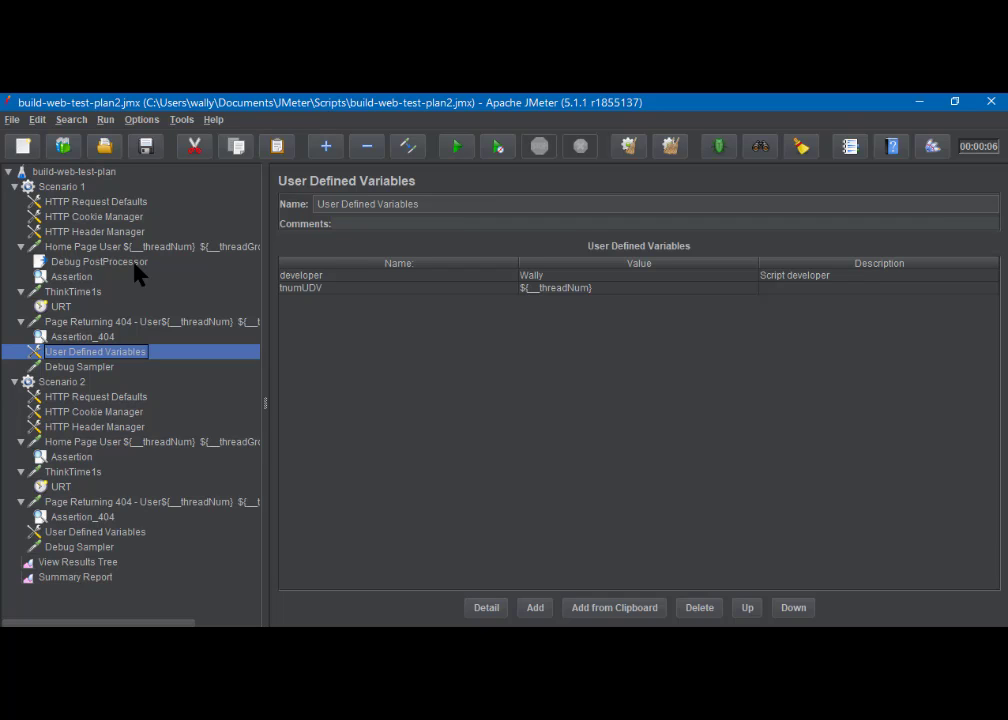
pyautogui.click(95, 369)
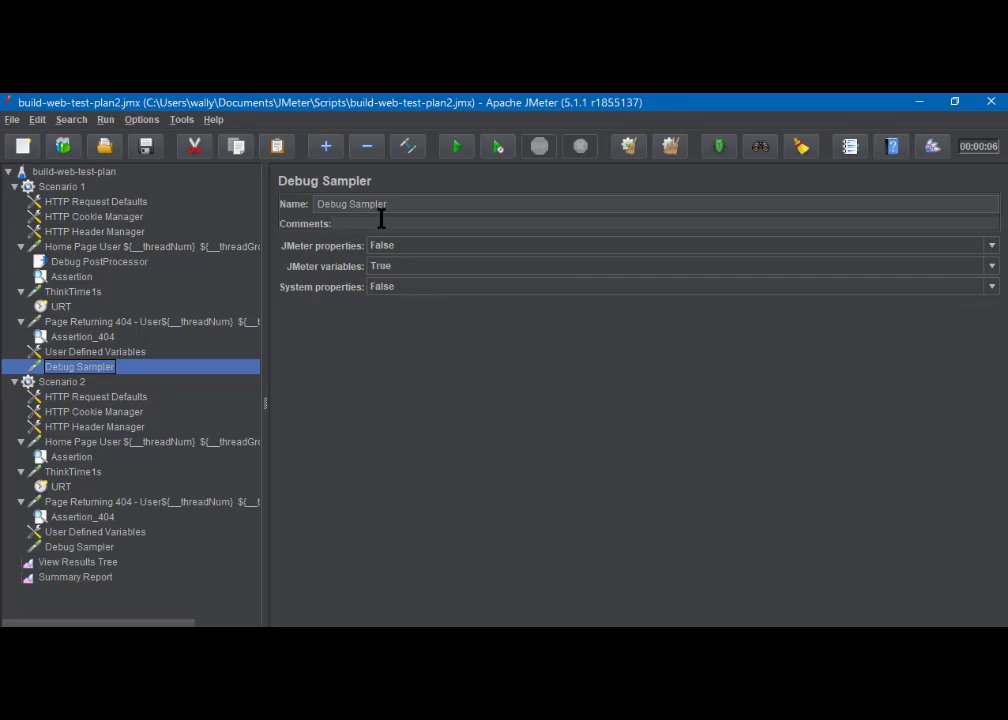
pyautogui.click(98, 262)
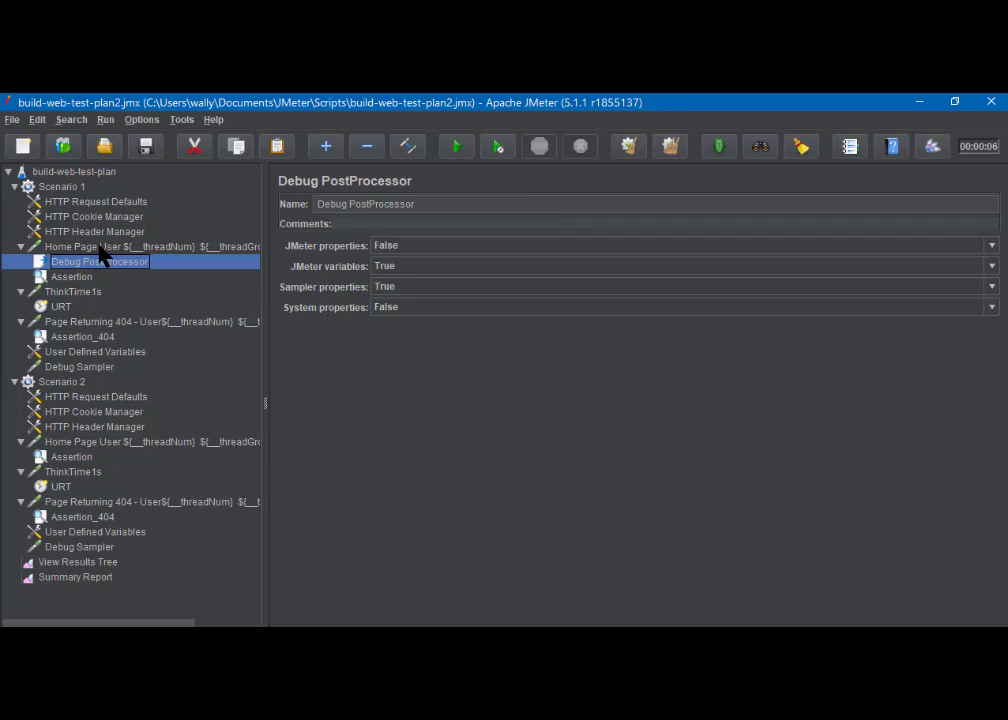
pyautogui.click(103, 248)
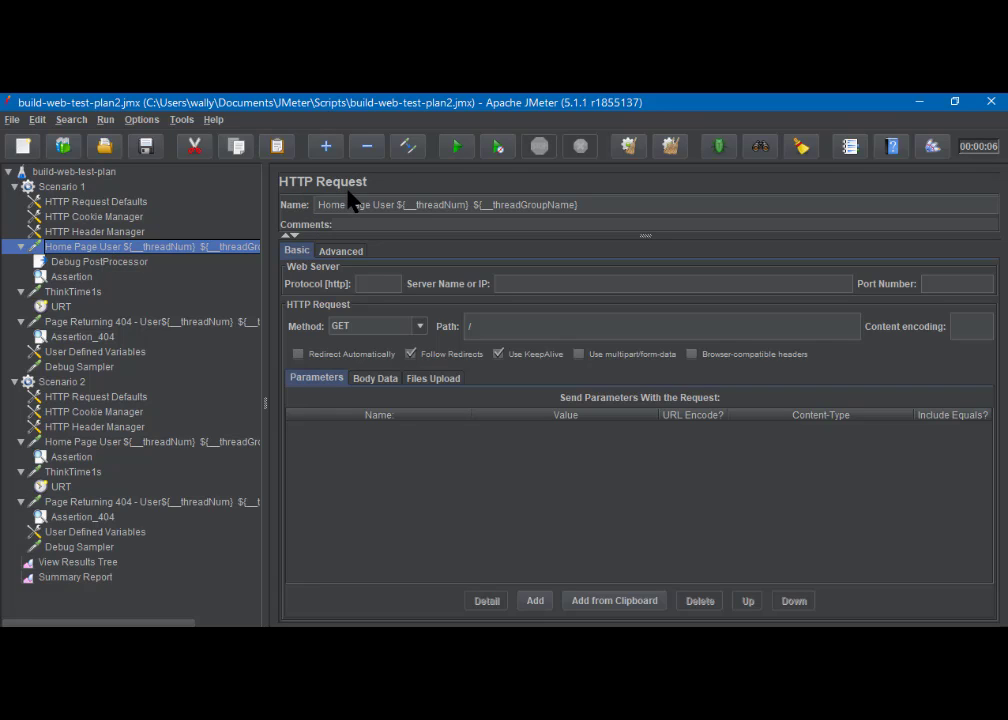
pyautogui.click(110, 262)
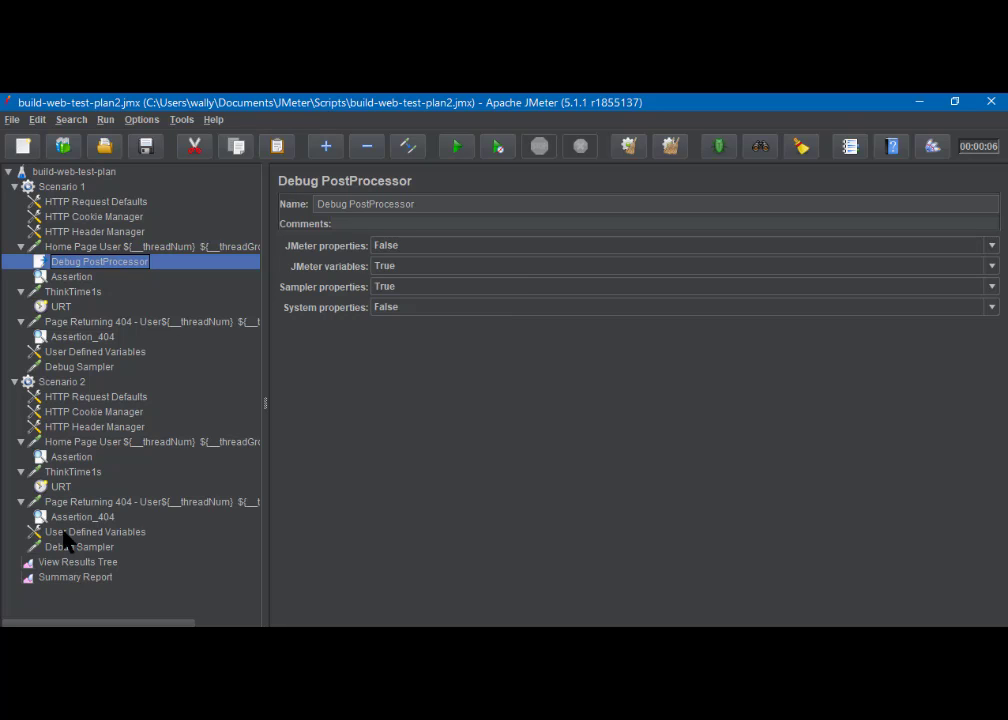
pyautogui.click(102, 565)
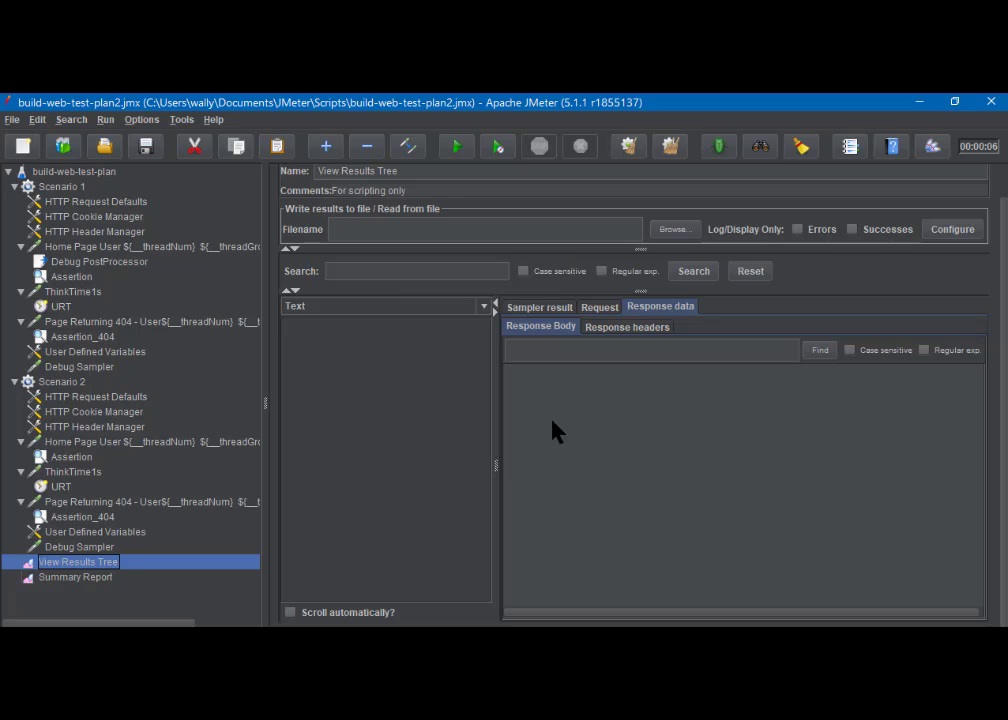
pyautogui.click(104, 262)
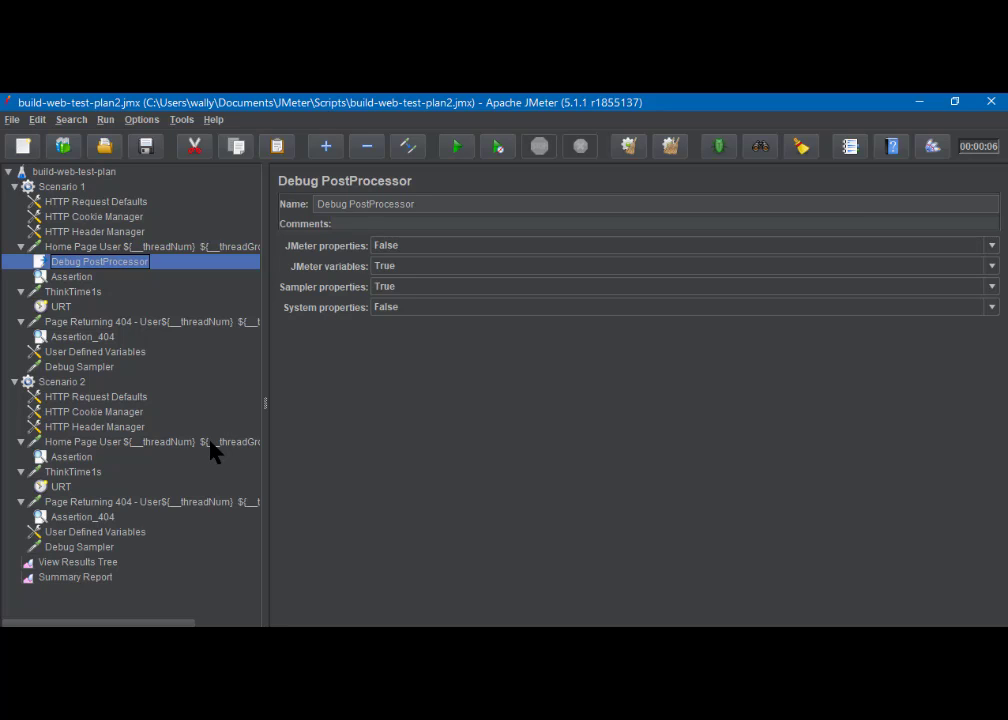
# Save build-web-test-plan2.jmx and look through the Tools and Options menus without changing anything
pyautogui.click(145, 150)
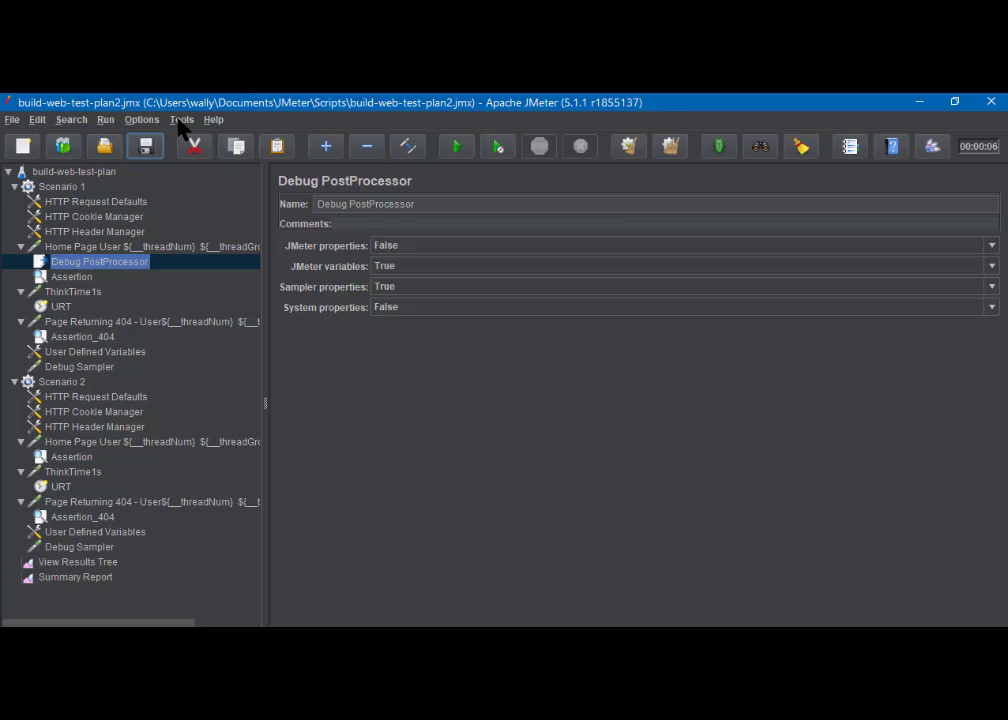
pyautogui.click(181, 121)
pyautogui.moveTo(143, 124)
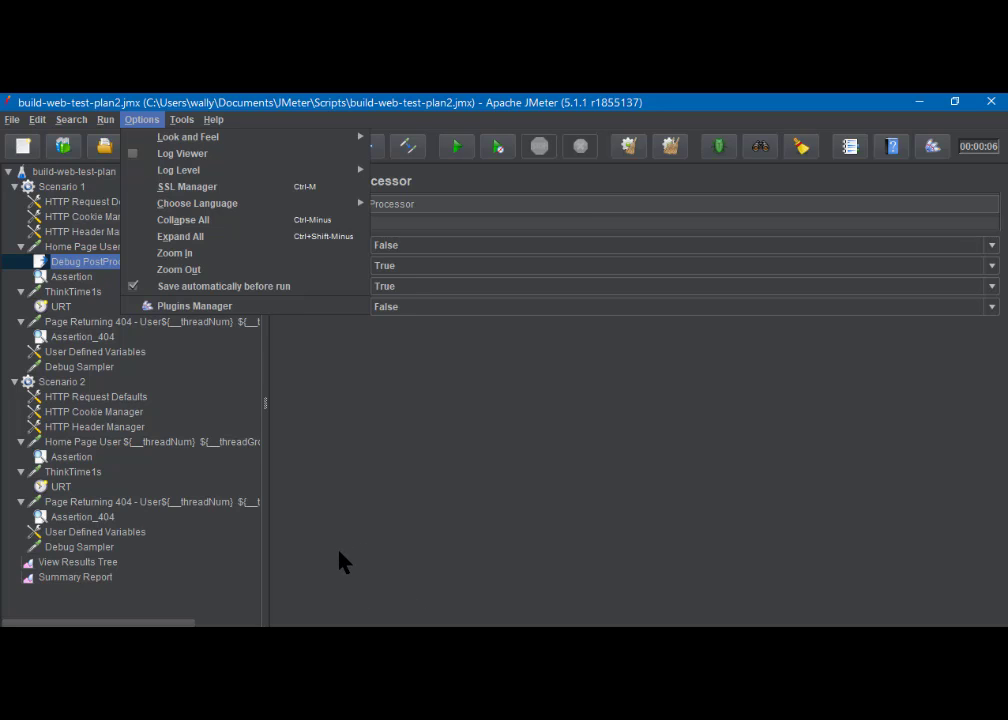
pyautogui.moveTo(195, 174)
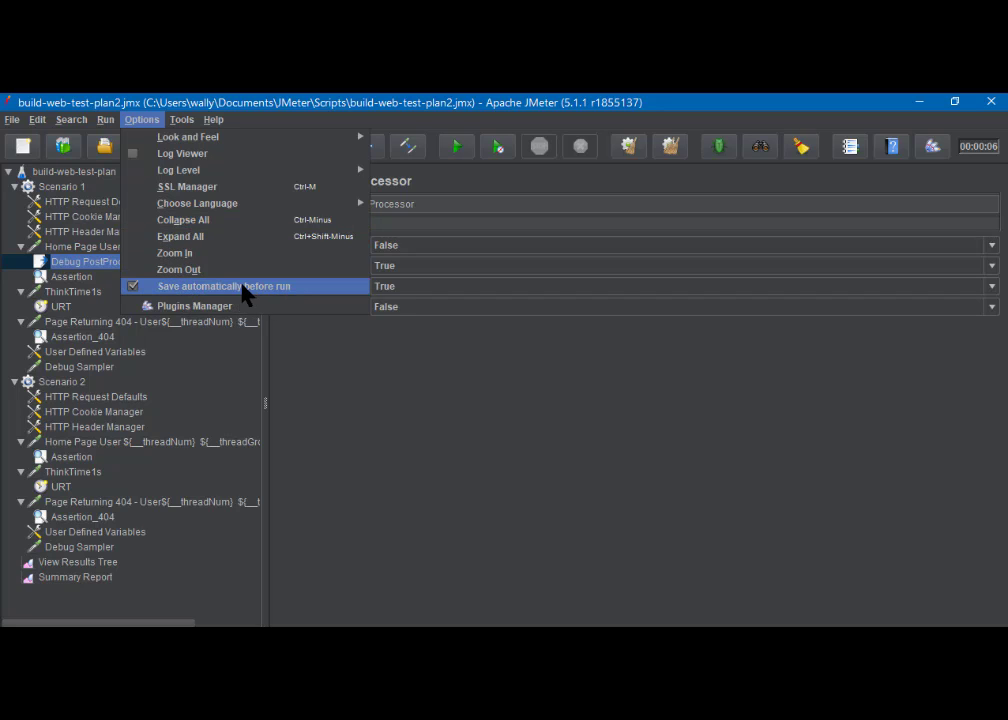
pyautogui.click(262, 101)
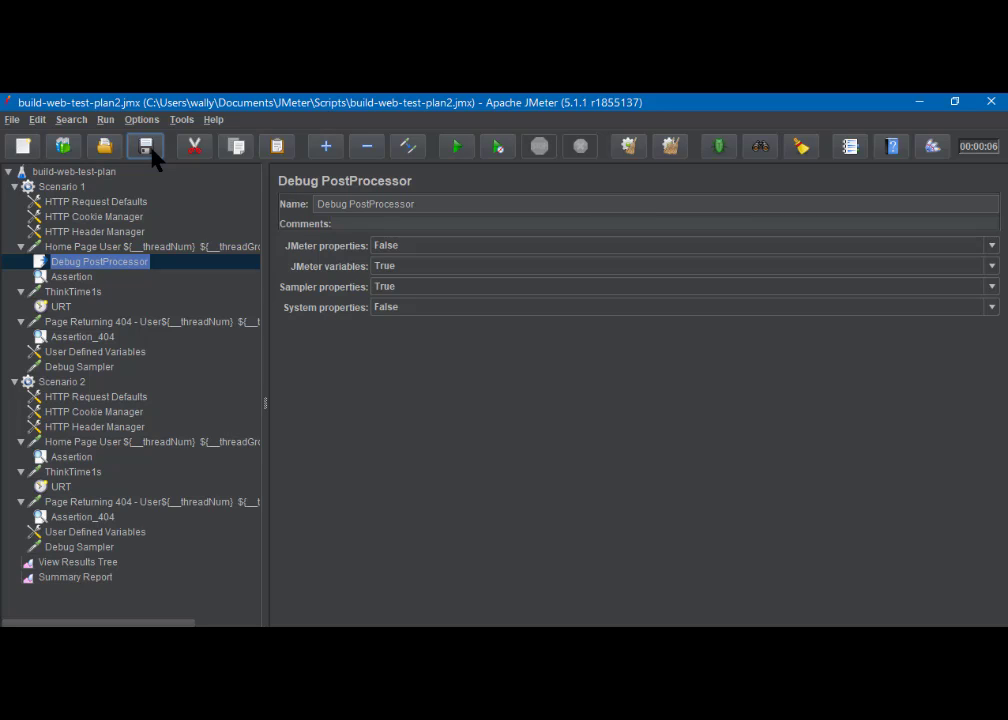
# Run the plan and scroll View Results Tree through the passing samples from both scenarios
pyautogui.click(458, 148)
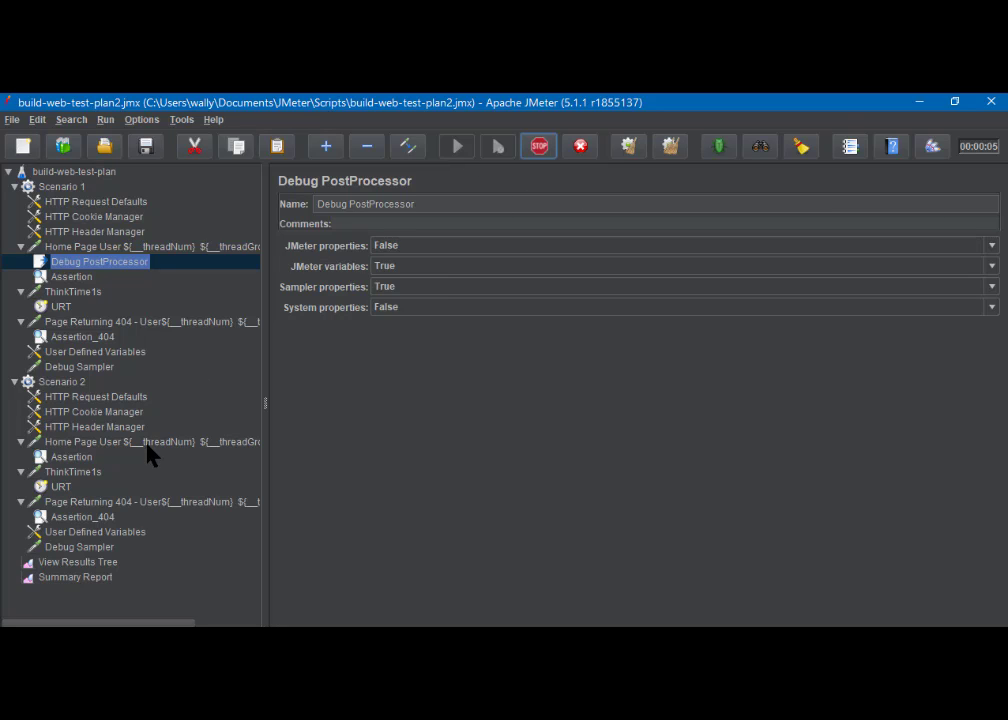
pyautogui.click(91, 564)
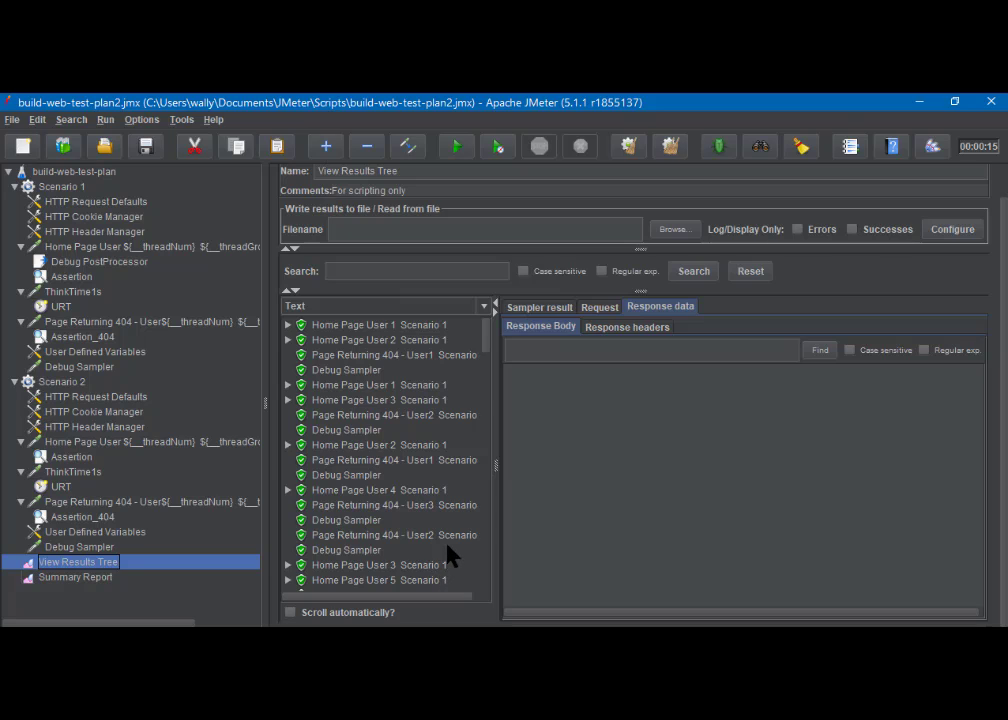
pyautogui.scroll(-4, 450, 540)
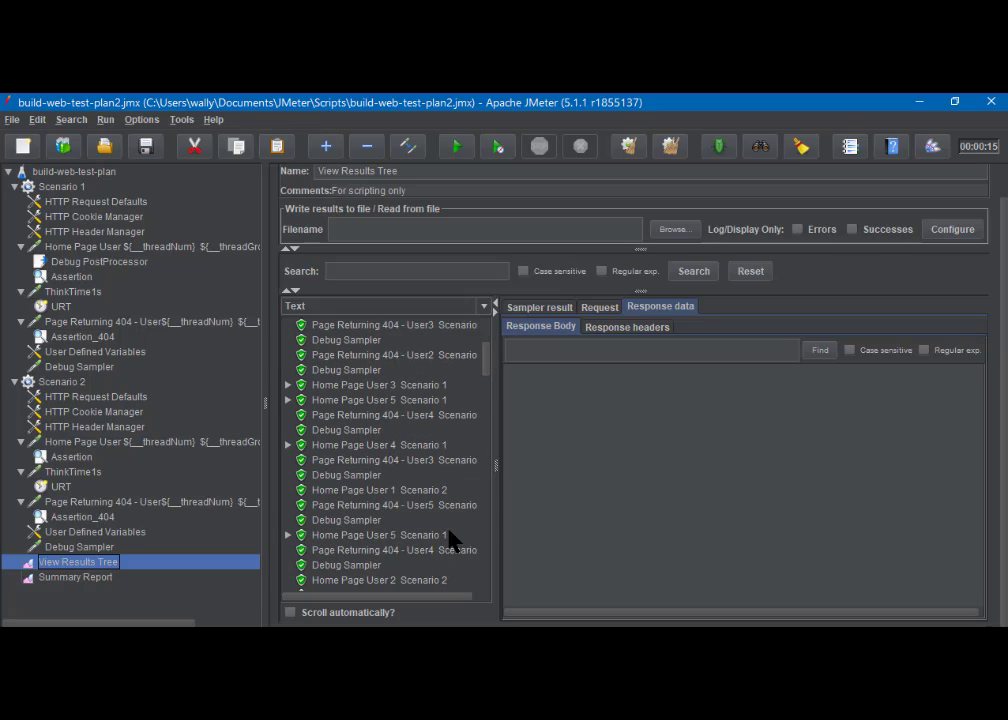
pyautogui.scroll(1, 450, 540)
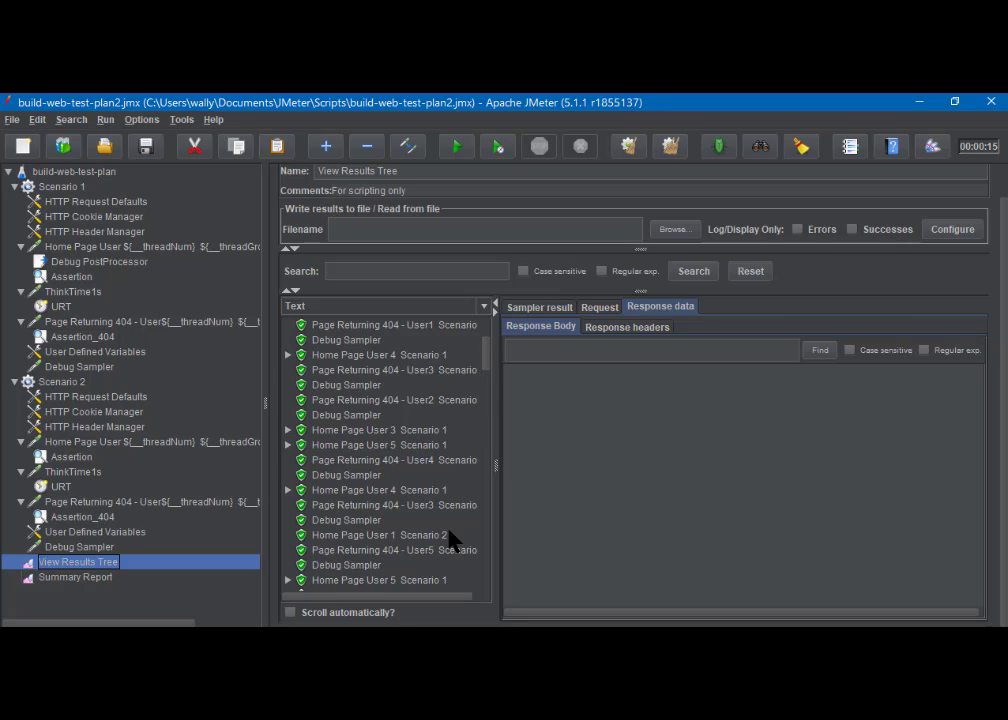
pyautogui.scroll(-1, 450, 540)
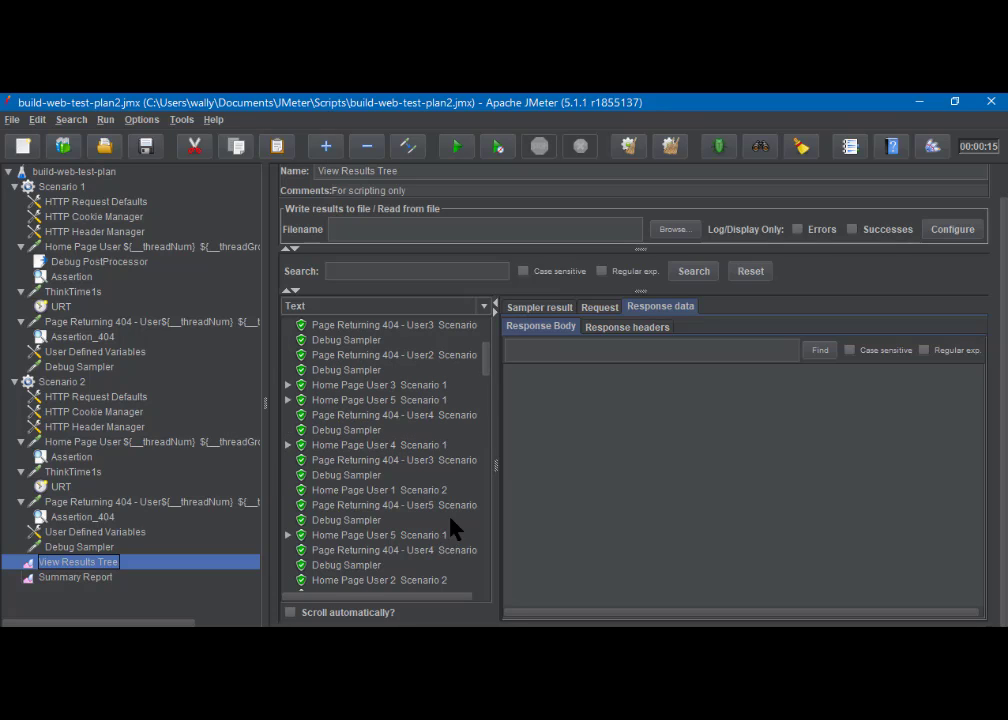
pyautogui.scroll(-2, 450, 505)
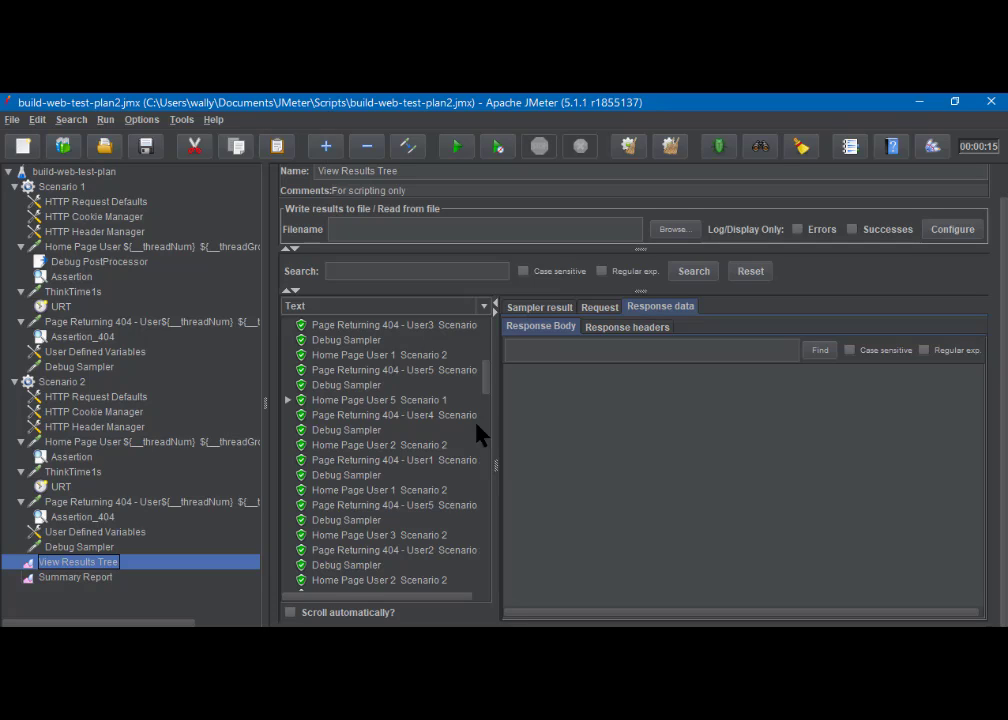
pyautogui.moveTo(487, 383); pyautogui.dragTo(490, 338)
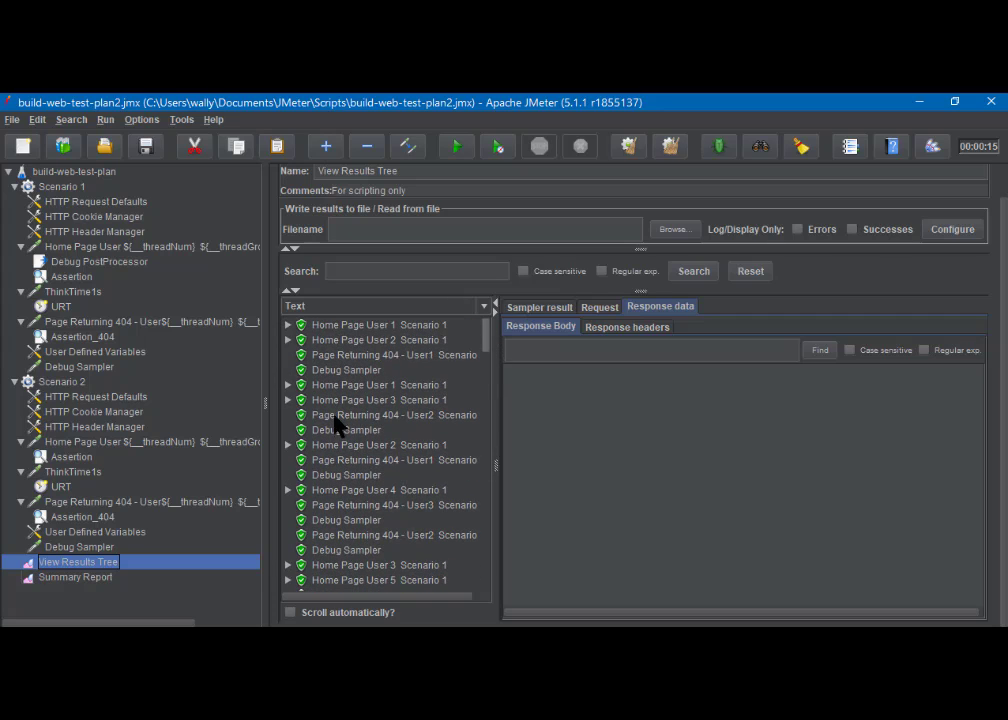
# Show the Summary Report totalling 137 samples and widen its Label column to read sampler names
pyautogui.click(95, 580)
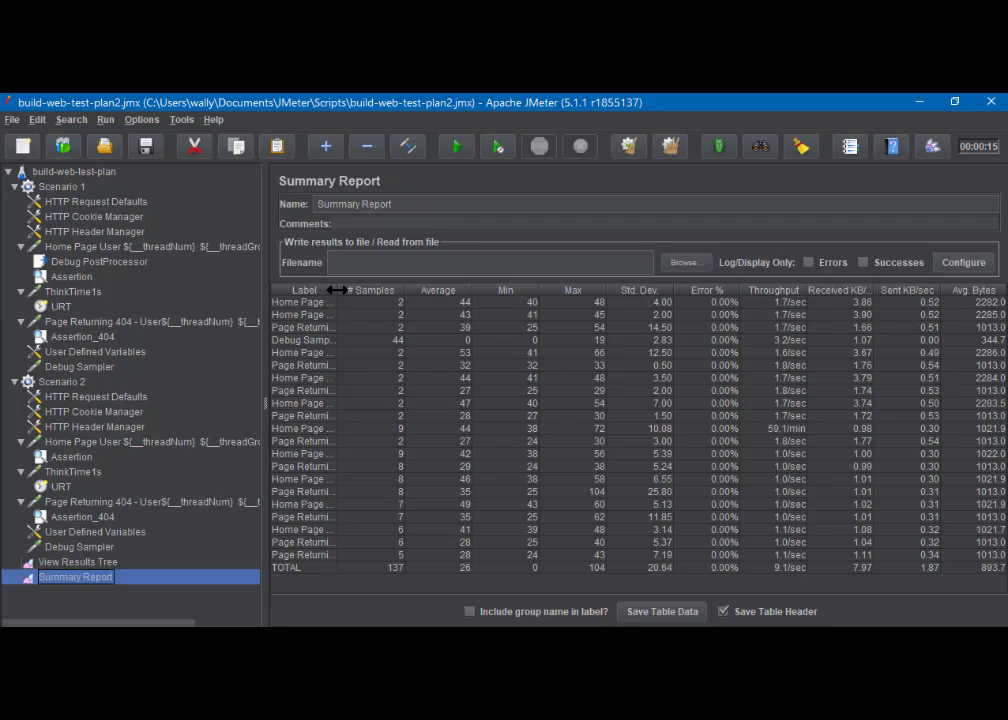
pyautogui.moveTo(337, 290); pyautogui.dragTo(473, 316)
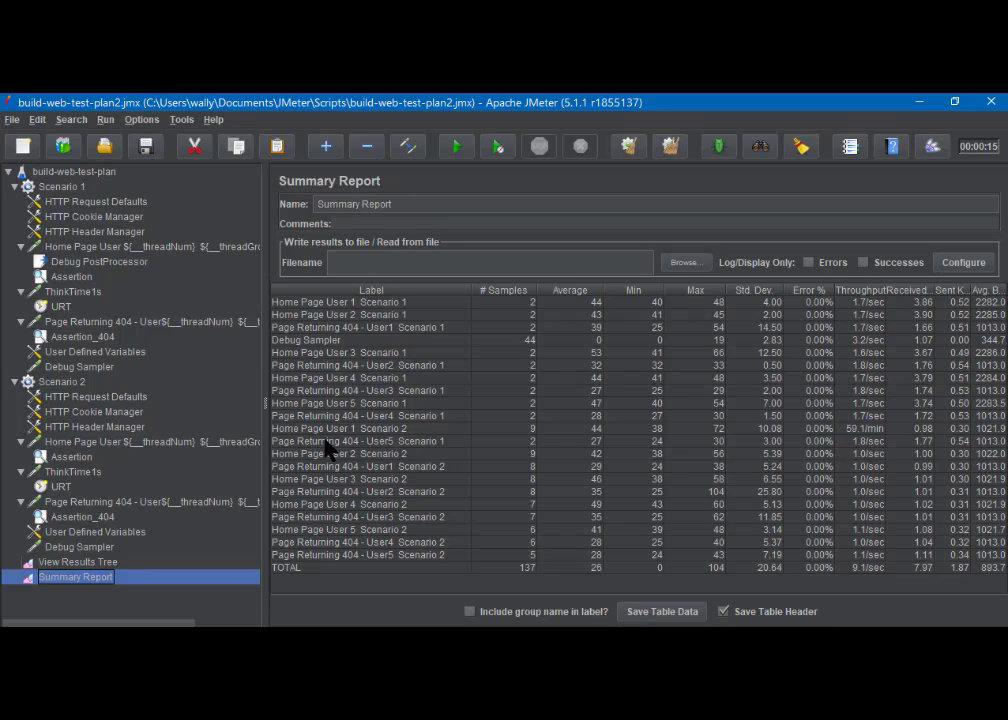
# In View Results Tree, compare the variables from three successive Debug Sampler results
pyautogui.click(76, 563)
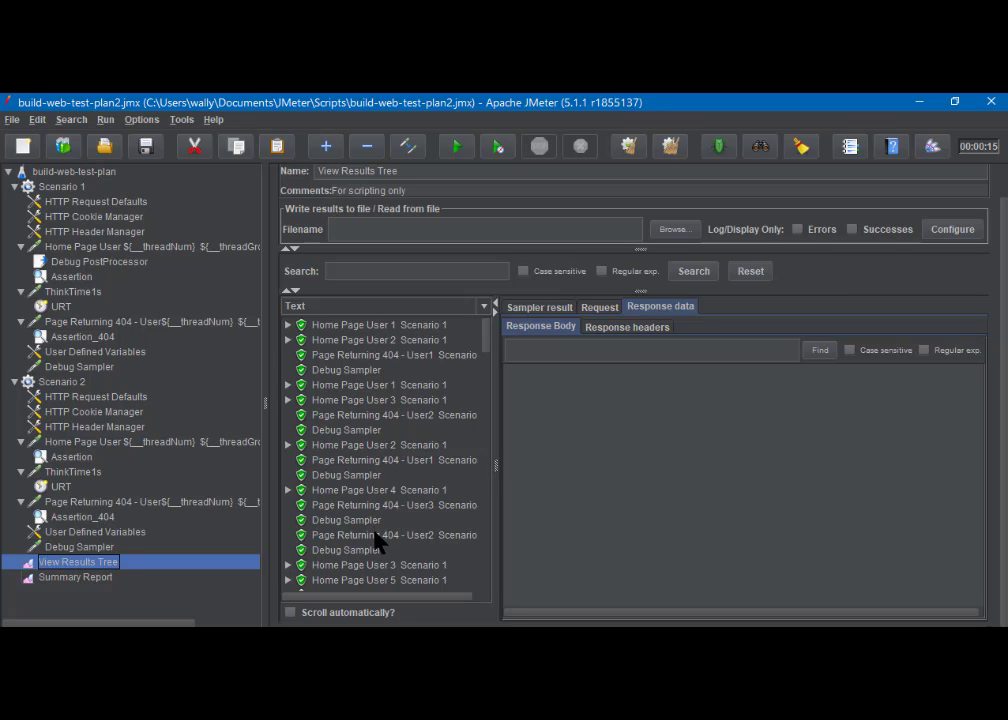
pyautogui.click(352, 372)
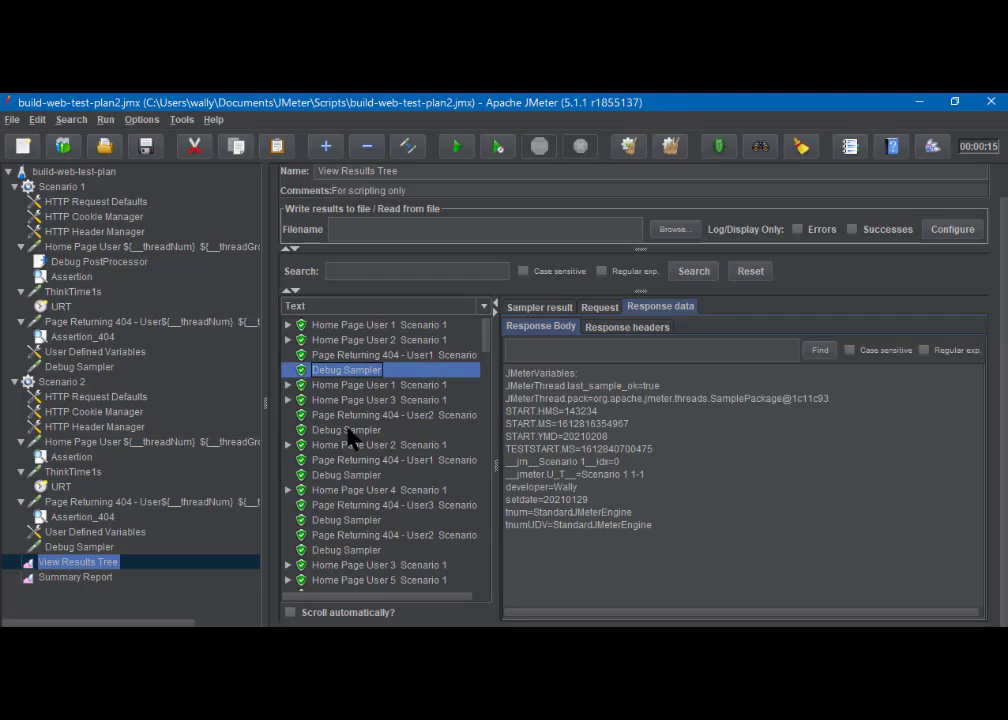
pyautogui.click(351, 432)
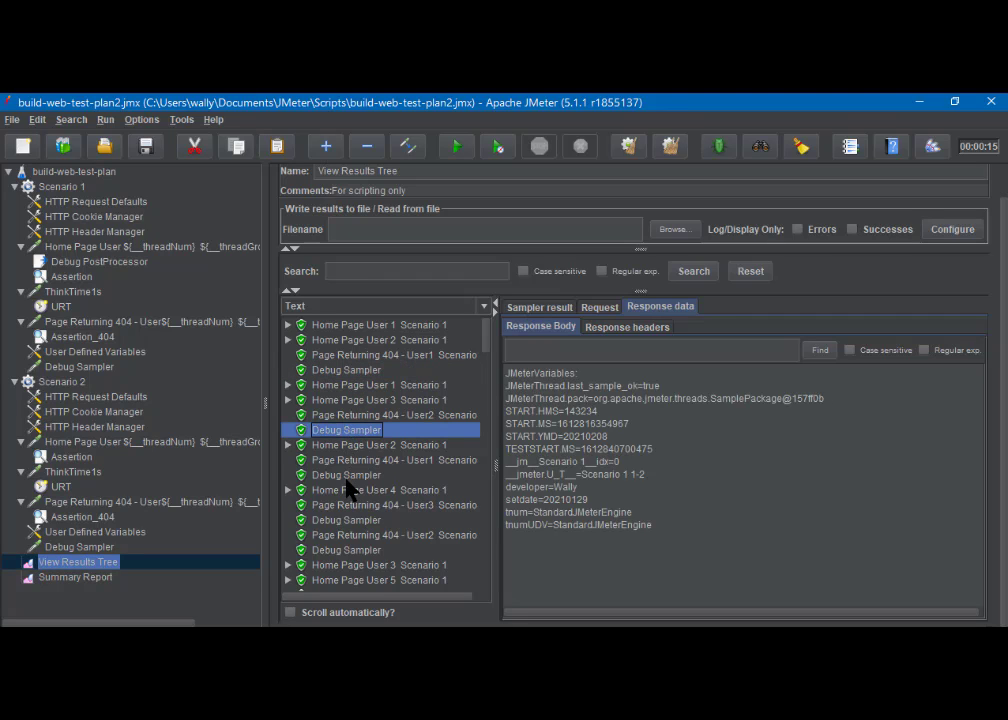
pyautogui.click(346, 477)
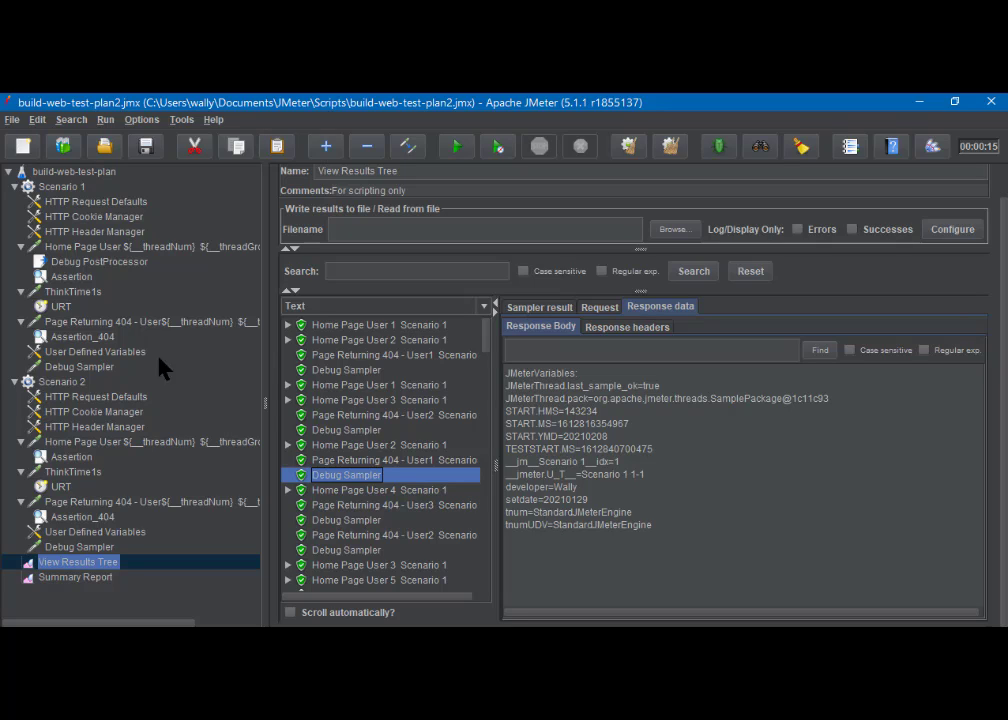
# Review the test plan and Scenario 1 variables, then show Scenario 1's Debug PostProcessor settings
pyautogui.click(78, 172)
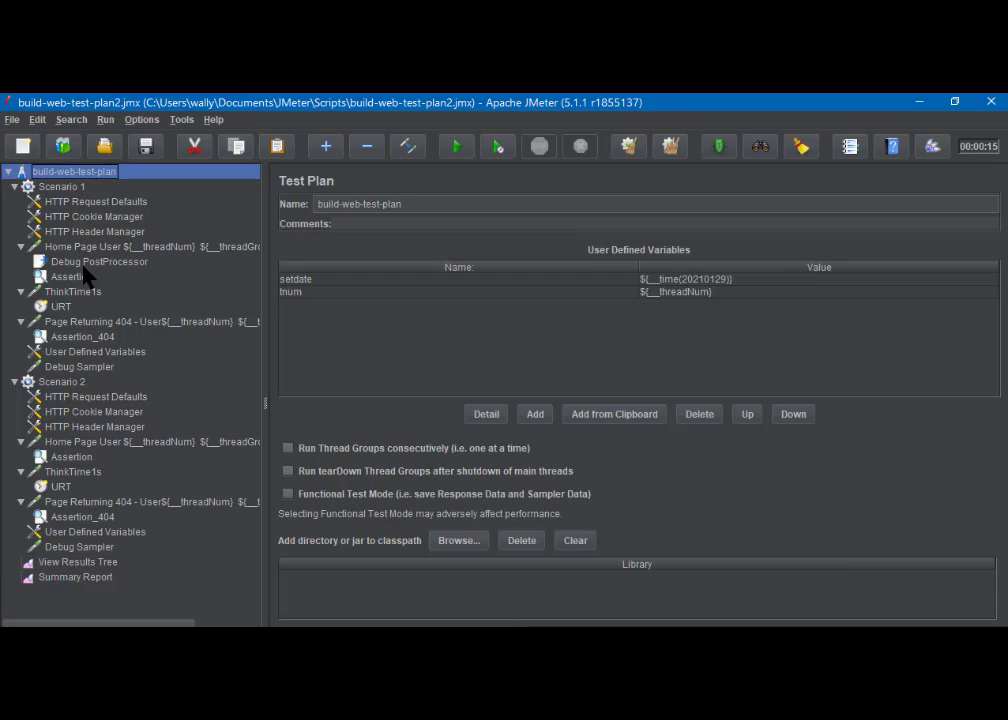
pyautogui.click(84, 357)
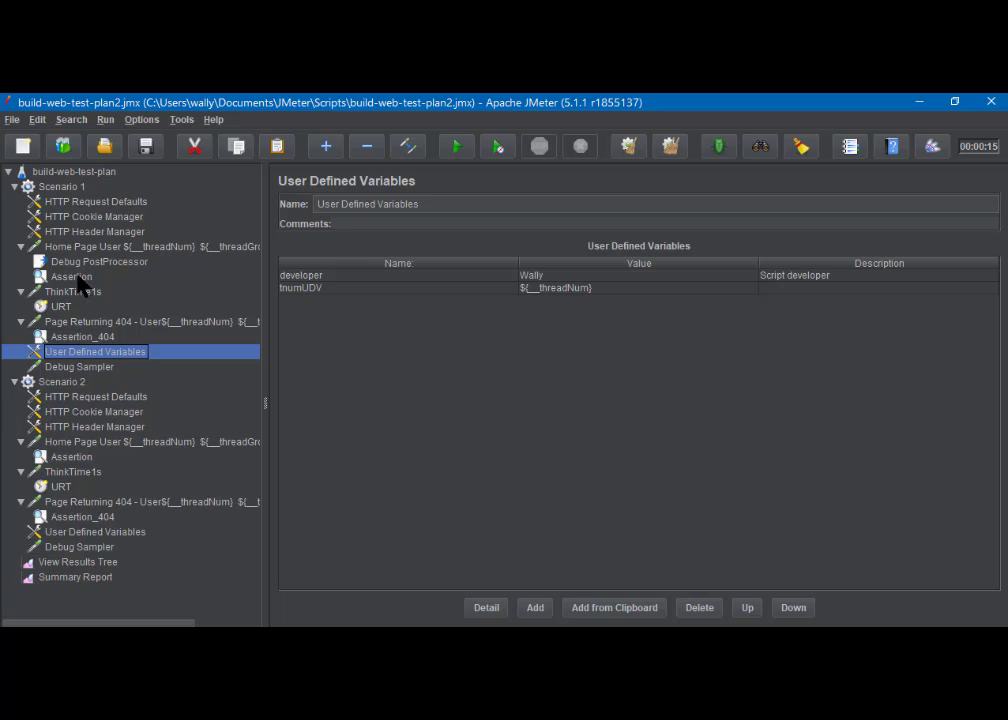
pyautogui.click(84, 563)
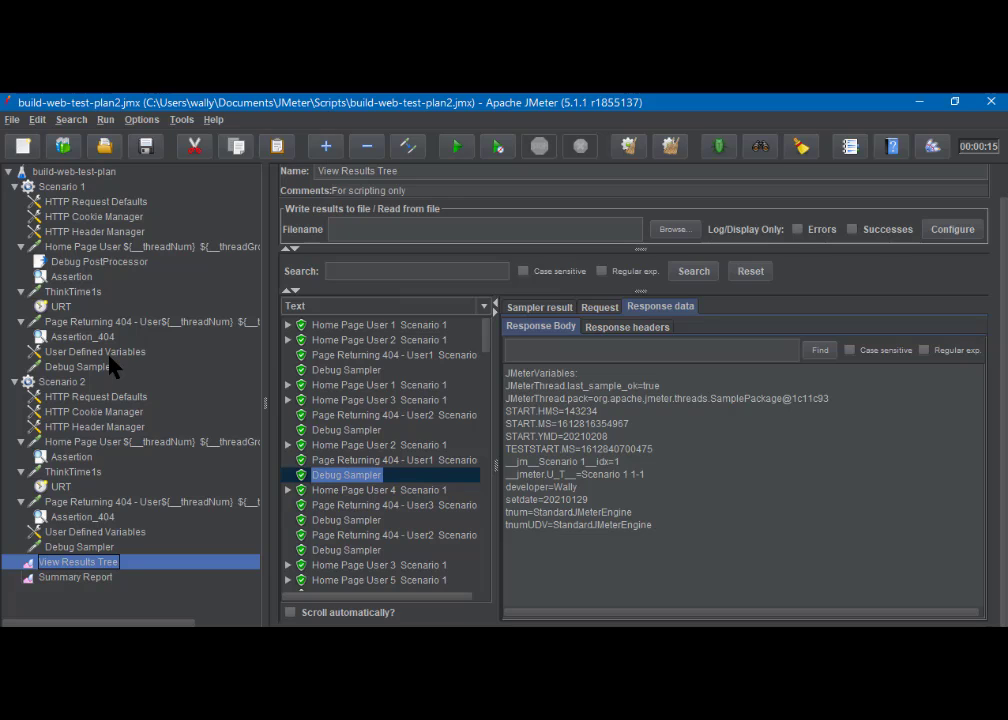
pyautogui.click(66, 173)
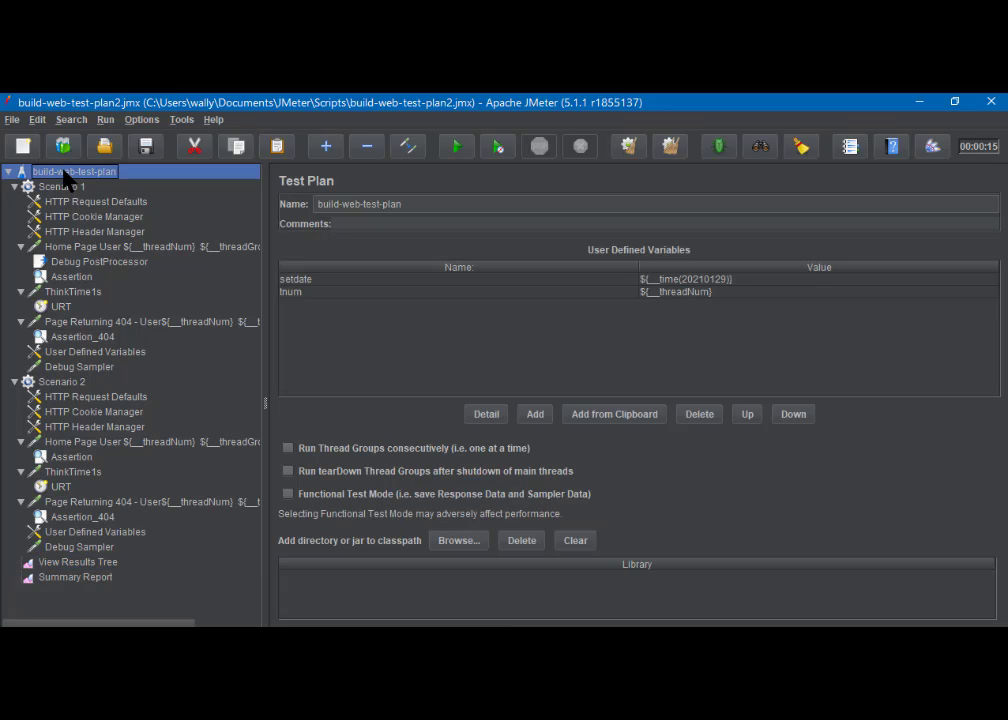
pyautogui.click(90, 262)
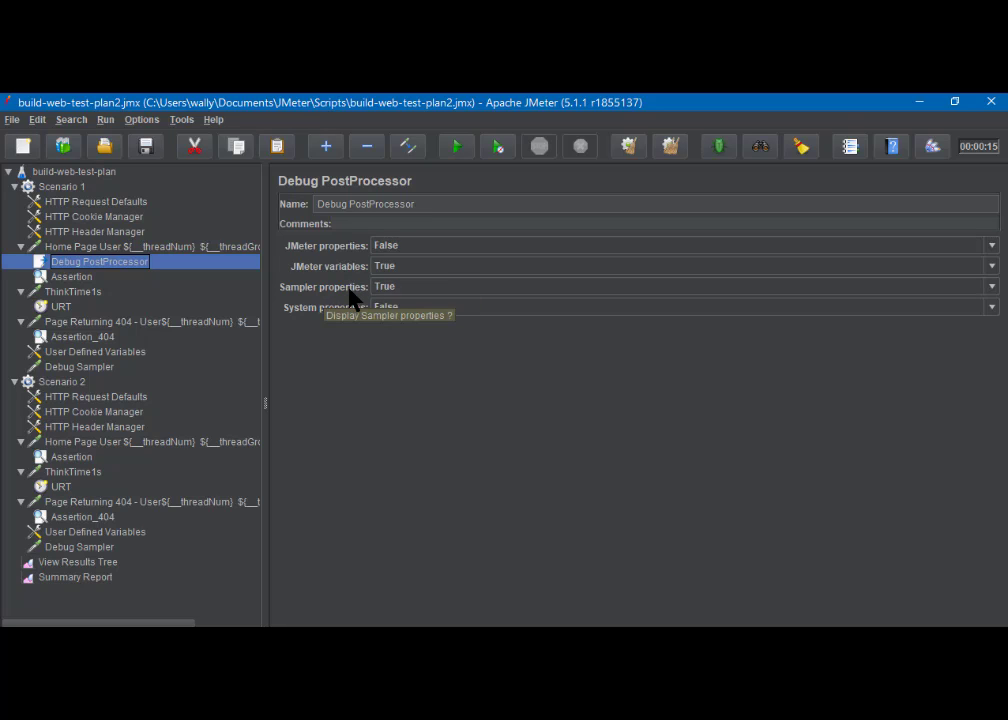
# Inspect the Home Page User 1 Scenario 1-0 sub-result's JMeter variables, such as setdate=20210129
pyautogui.click(86, 562)
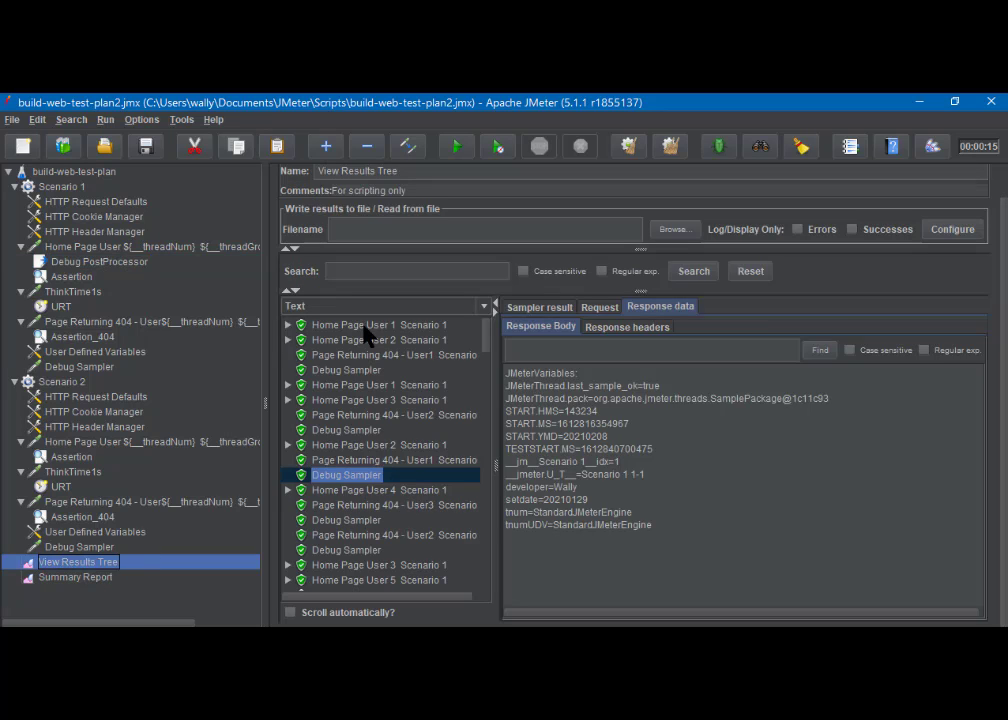
pyautogui.click(288, 325)
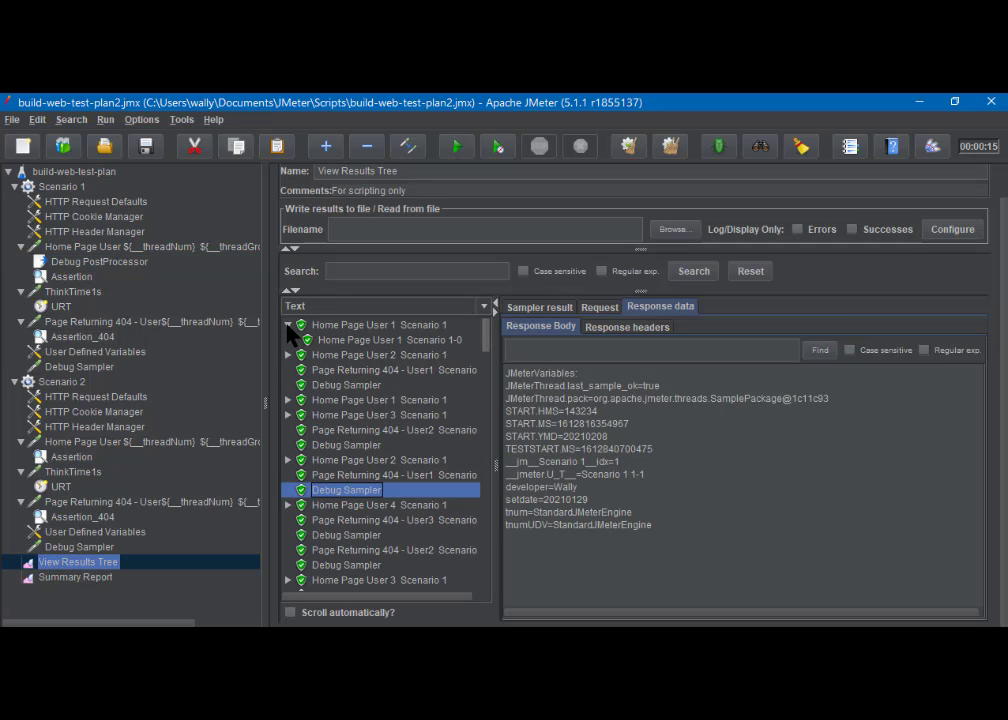
pyautogui.click(345, 342)
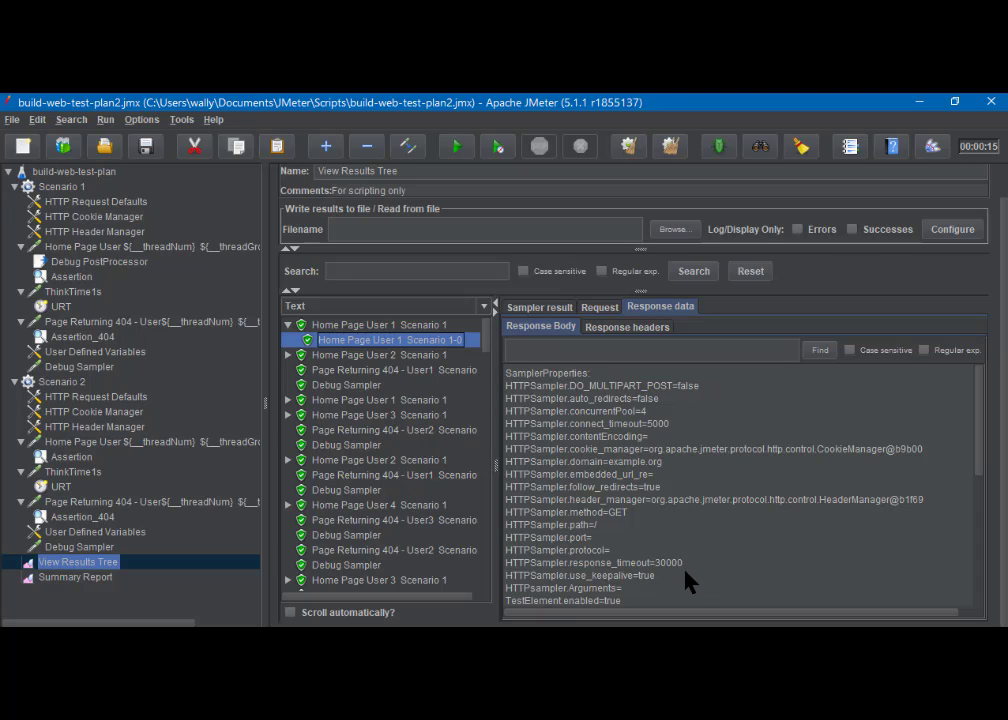
pyautogui.scroll(-6, 686, 580)
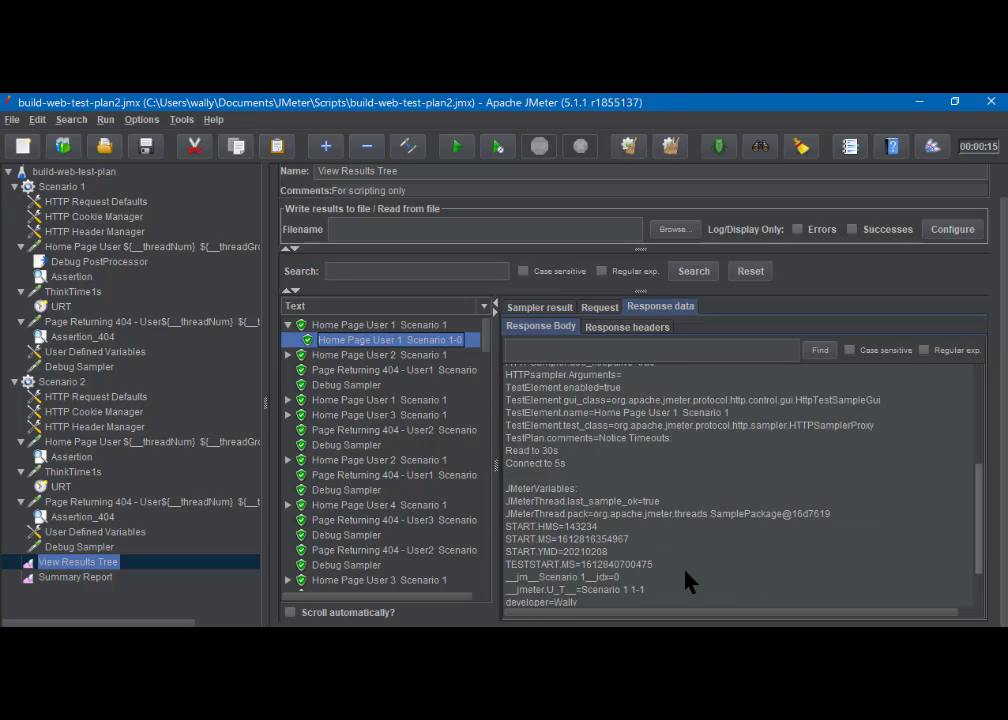
pyautogui.scroll(-2, 625, 525)
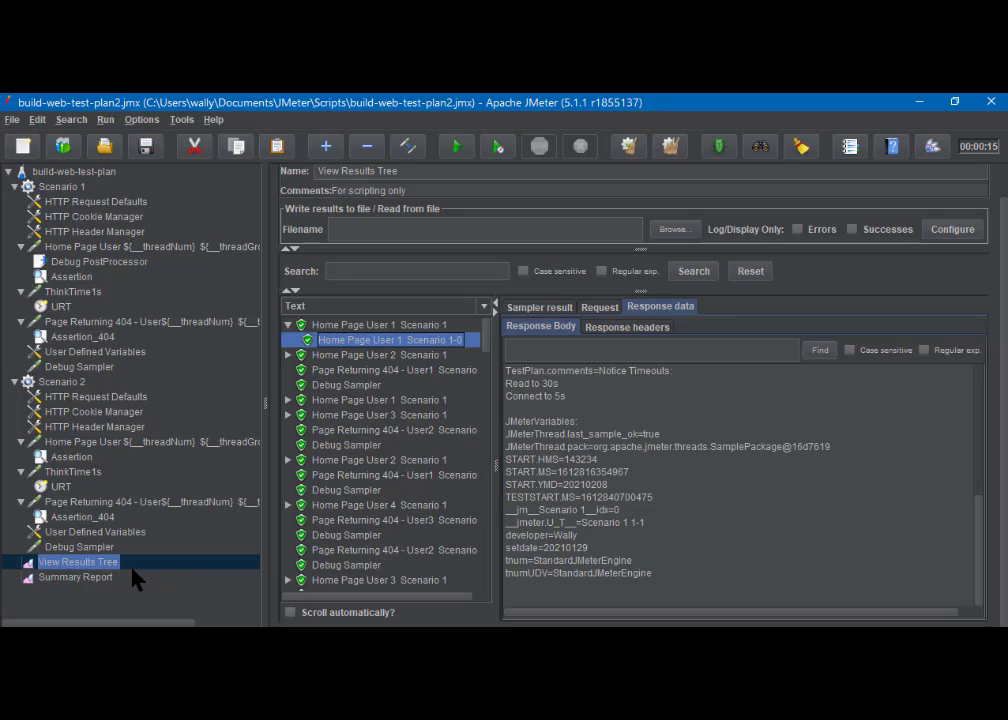
# View the Summary Report: 137 samples, 26 ms average, 0.00% errors
pyautogui.click(95, 578)
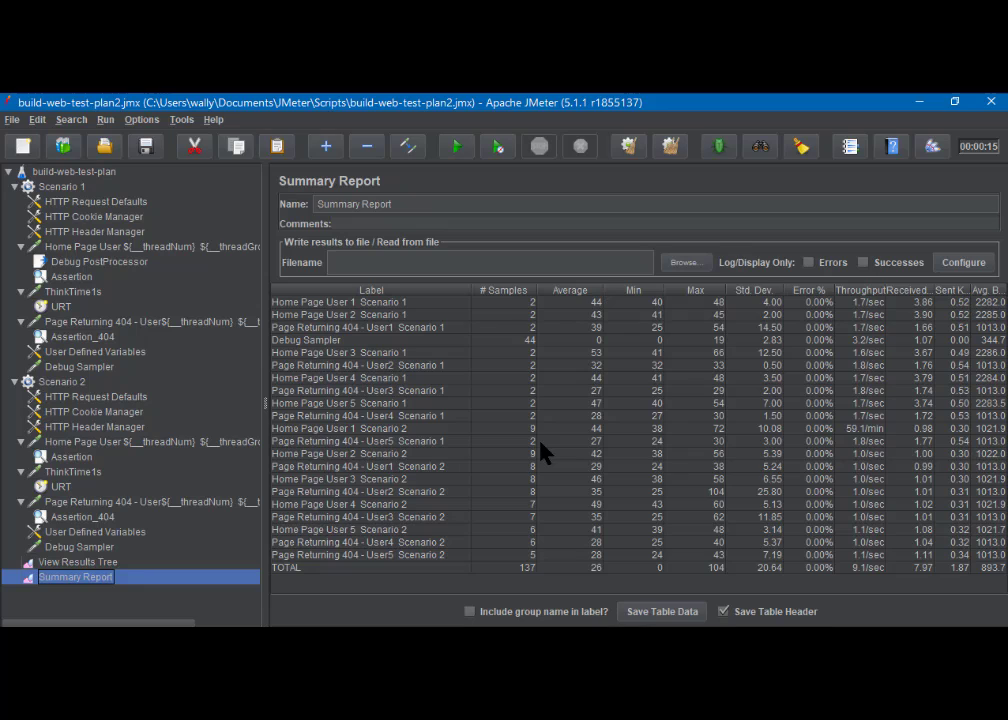
# Set Scenario 2's startup delay to 5 seconds, then return to Scenario 1's thread group
pyautogui.click(62, 382)
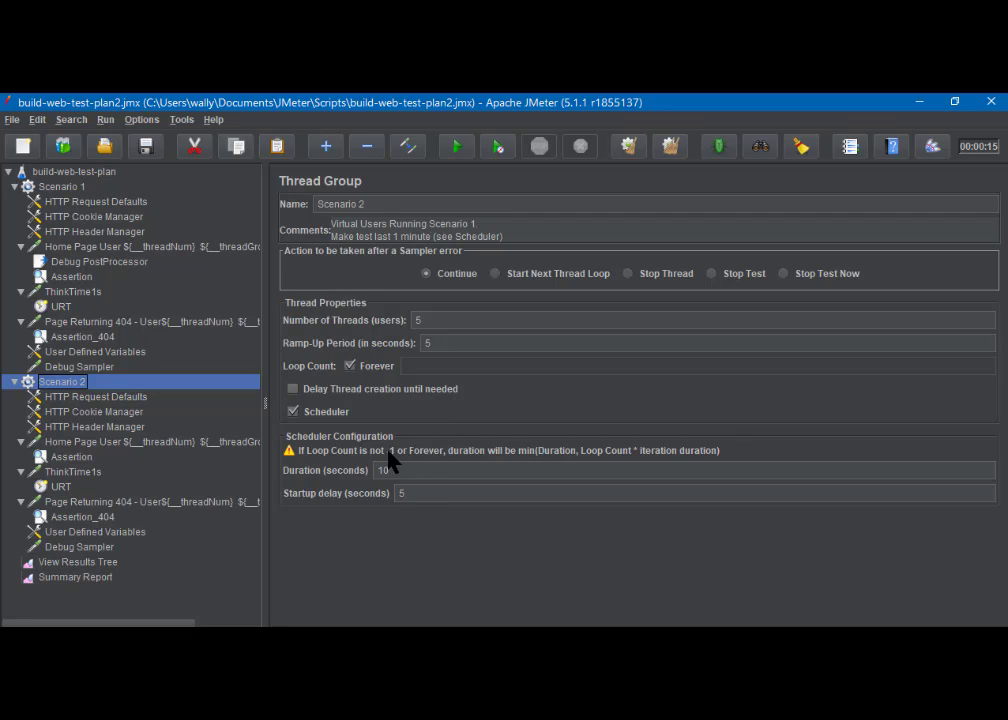
pyautogui.click(398, 490)
pyautogui.write('5')
pyautogui.click(64, 188)
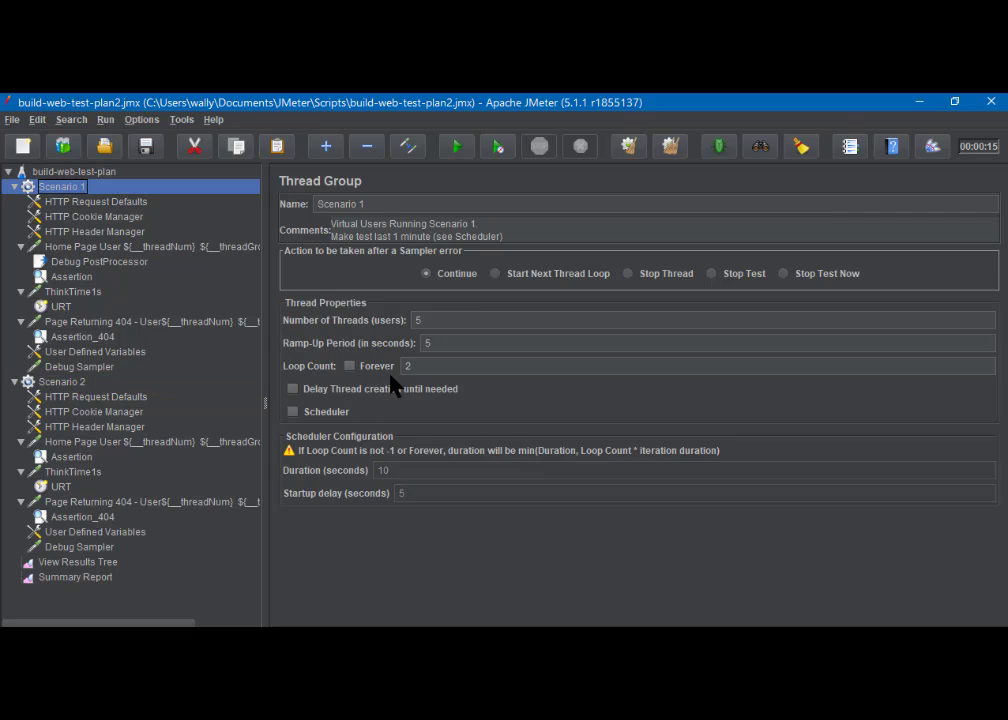